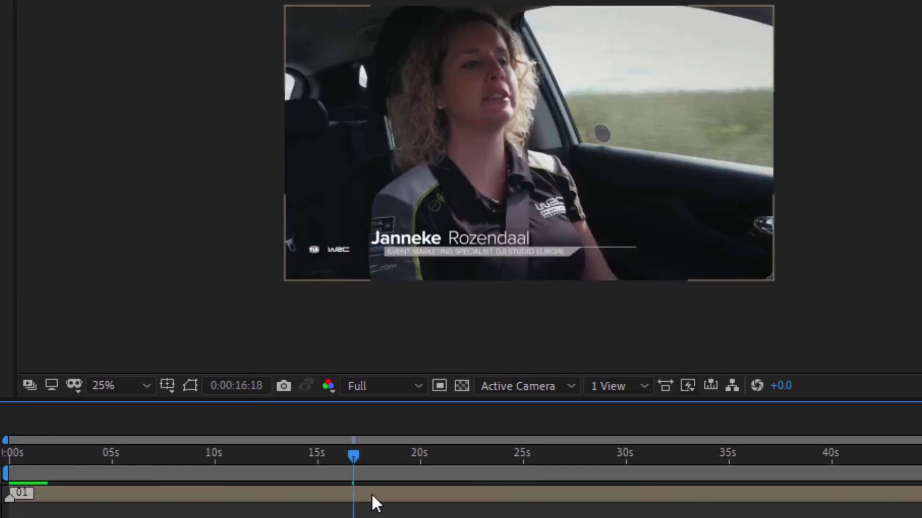
- Move the first shot's marker on the FOOTAGE layer near the start and preview it
click(355, 498)
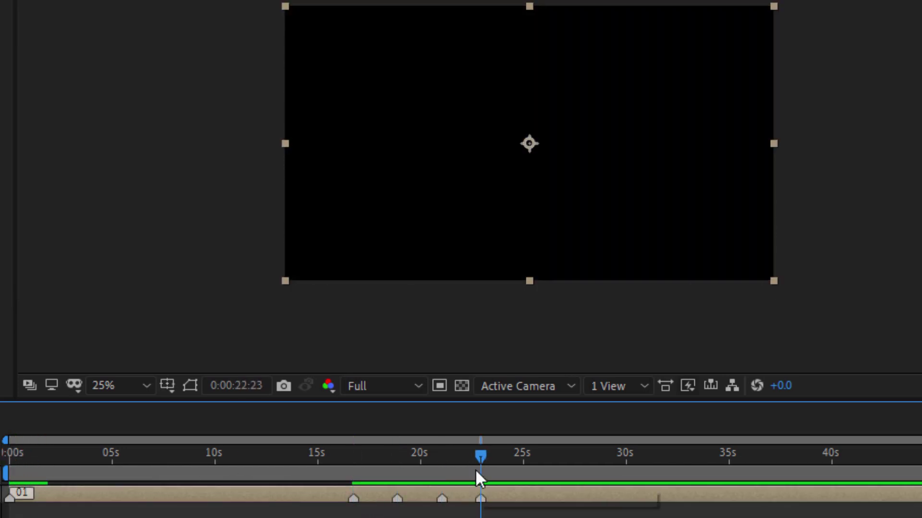
drag(5, 460, 75, 462)
drag(353, 498, 86, 486)
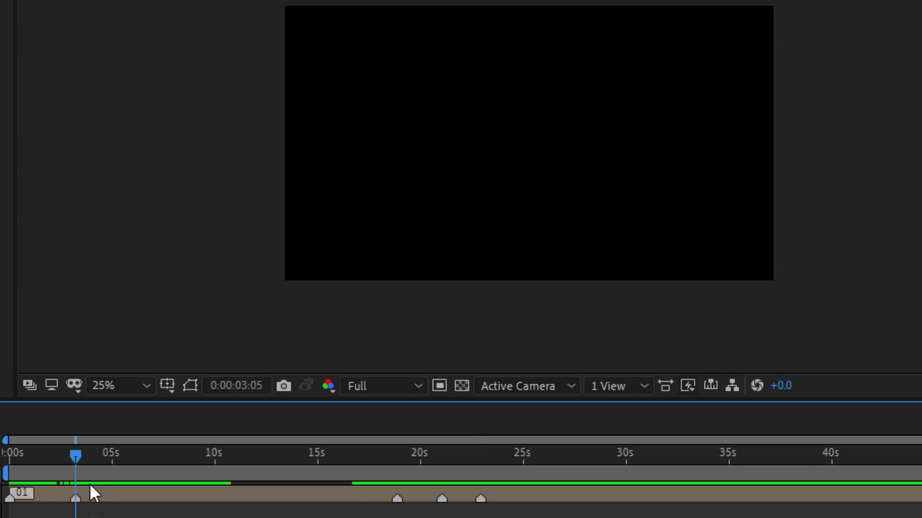
mouse_move(75, 455)
mouse_down()
mouse_move(49, 456)
mouse_move(128, 459)
mouse_up()
- Move marker 02 to about 5 seconds and preview the reordered cut
drag(397, 499, 131, 499)
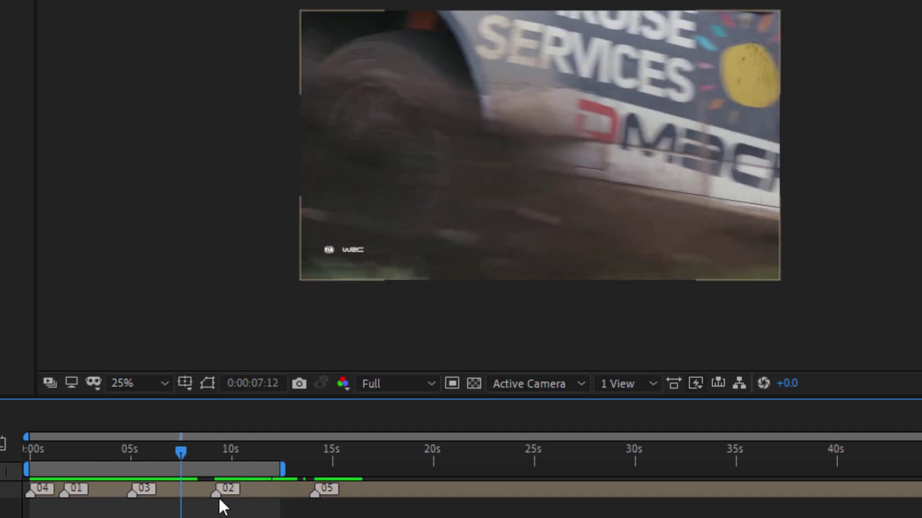
key(Page_Down)
key(Page_Down)
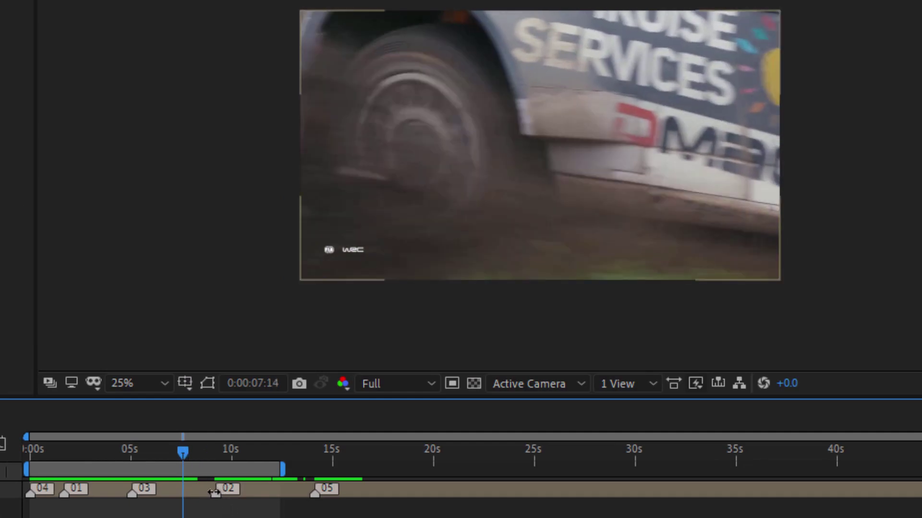
drag(215, 492, 183, 493)
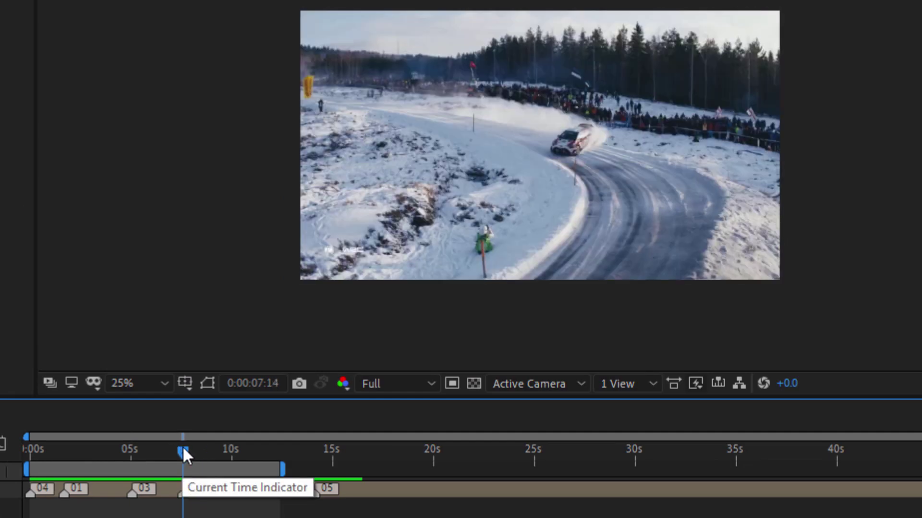
mouse_move(182, 448)
mouse_down()
mouse_move(241, 454)
mouse_move(232, 454)
mouse_up()
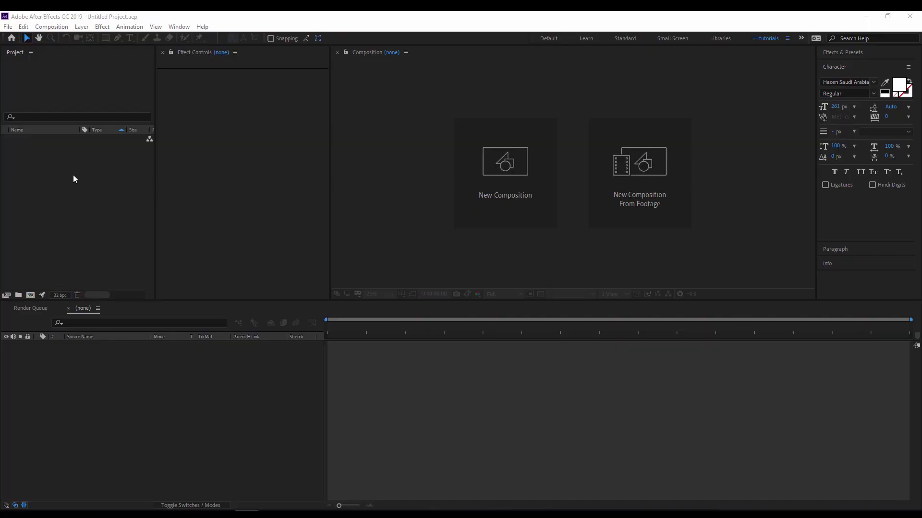
- Add a new 1920×1080, 25 fps composition called FOOTAGE, 30 minutes long
right_click(64, 168)
click(85, 173)
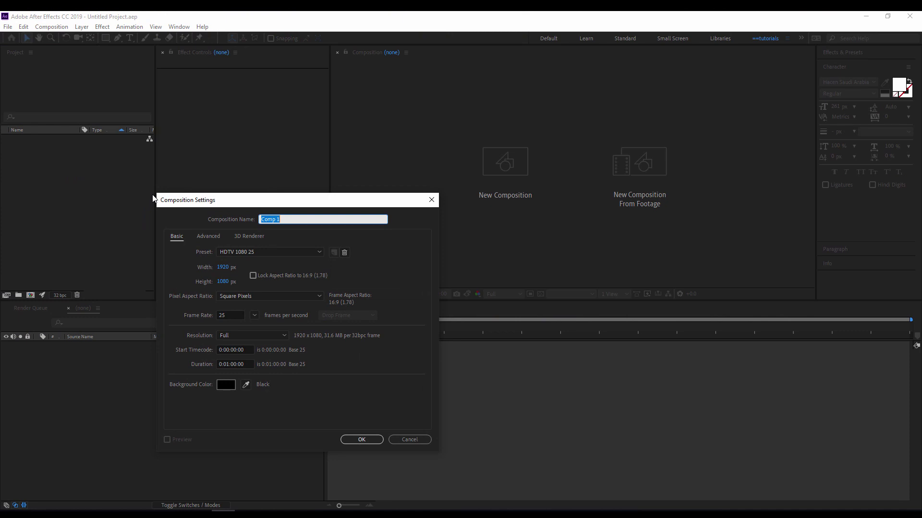
text(FOOTAGE)
click(246, 363)
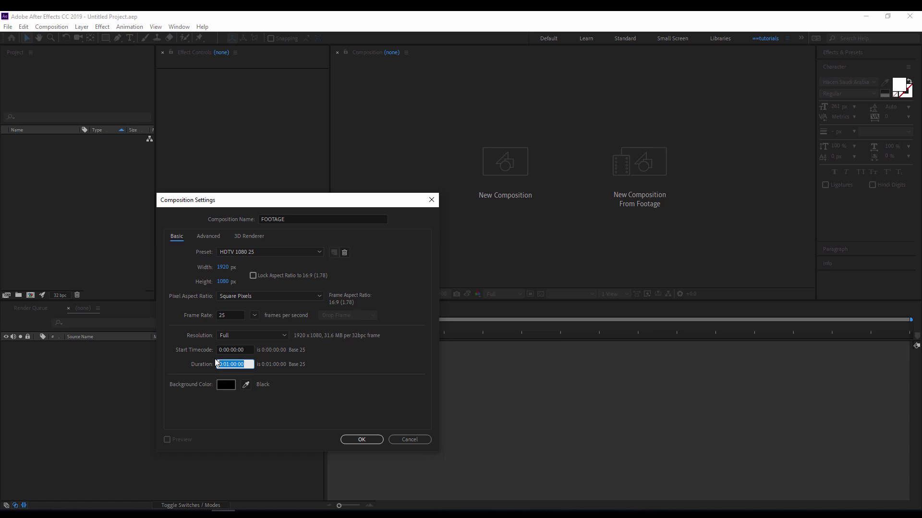
text(300000)
click(353, 439)
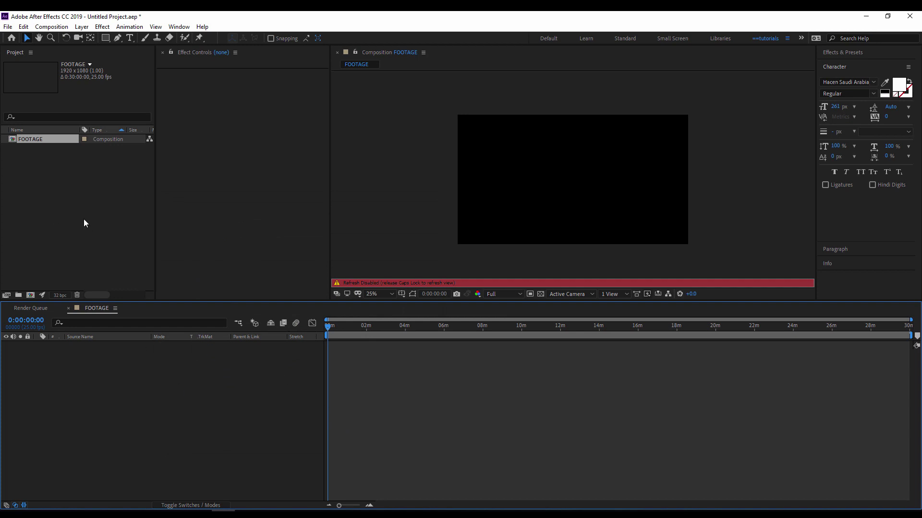
- Add a new composition called EDIT with a duration of 0:01:00:00
right_click(51, 184)
click(79, 189)
text(EDIT)
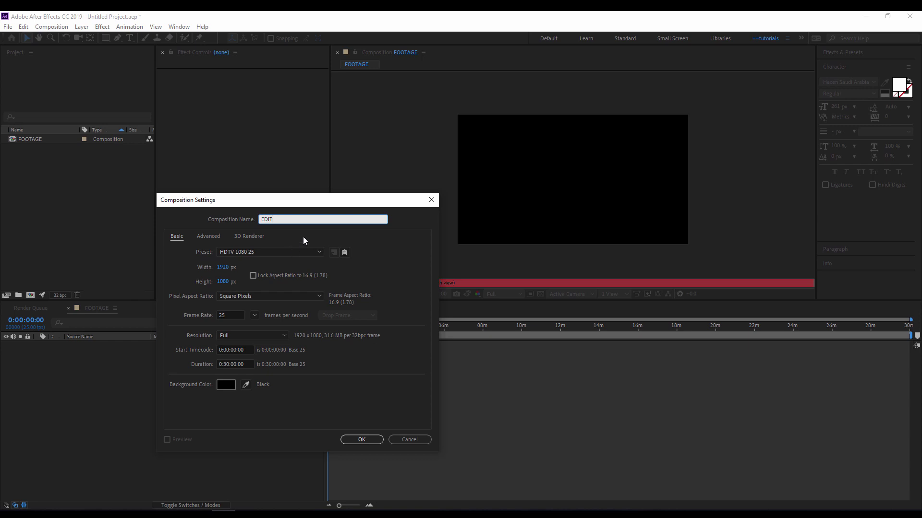
click(218, 365)
text(1)
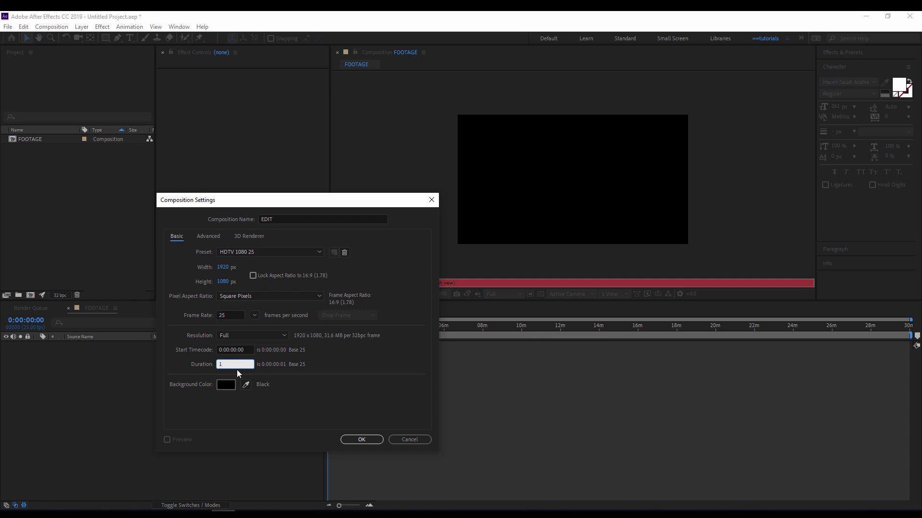
text(0000)
click(361, 438)
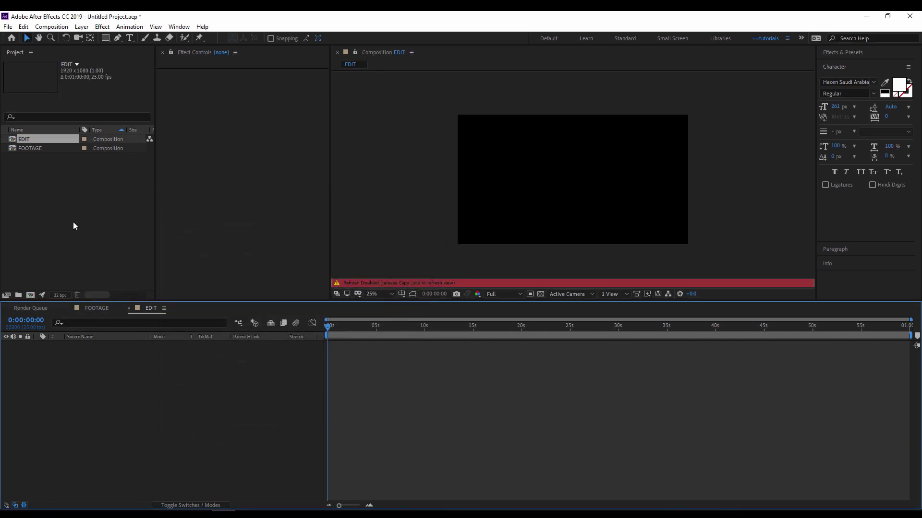
- Place FOOTAGE as a layer in EDIT, then open the FOOTAGE composition
click(36, 161)
drag(30, 148, 27, 137)
click(62, 190)
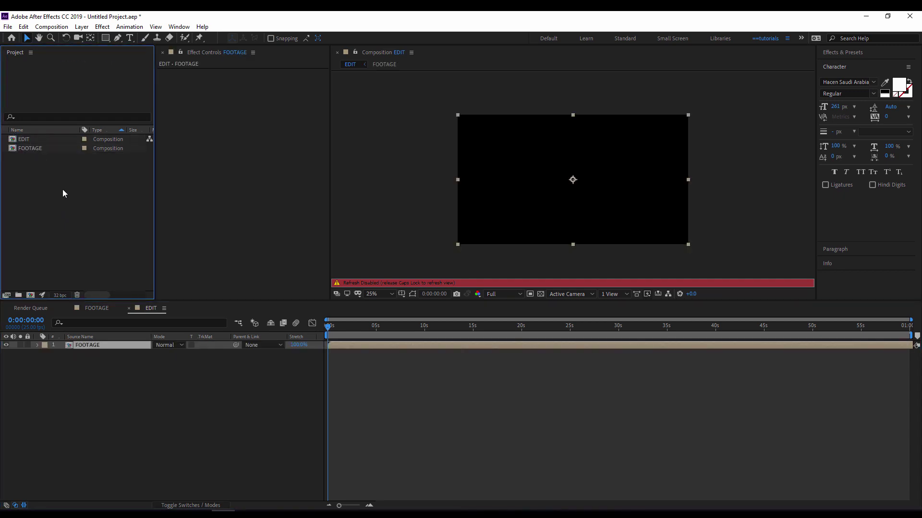
double_click(32, 148)
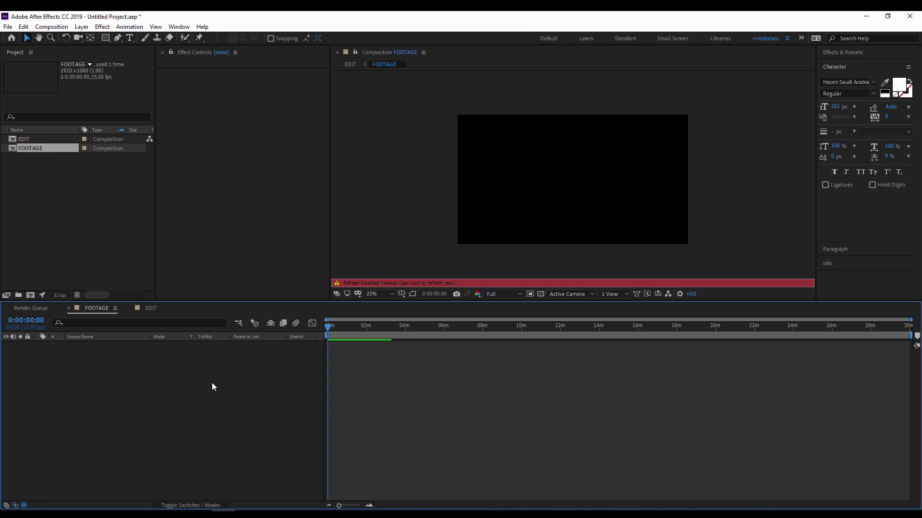
key(Caps_Lock)
- Import the DJI aerial video into FOOTAGE and scale it to fill the frame
click(68, 185)
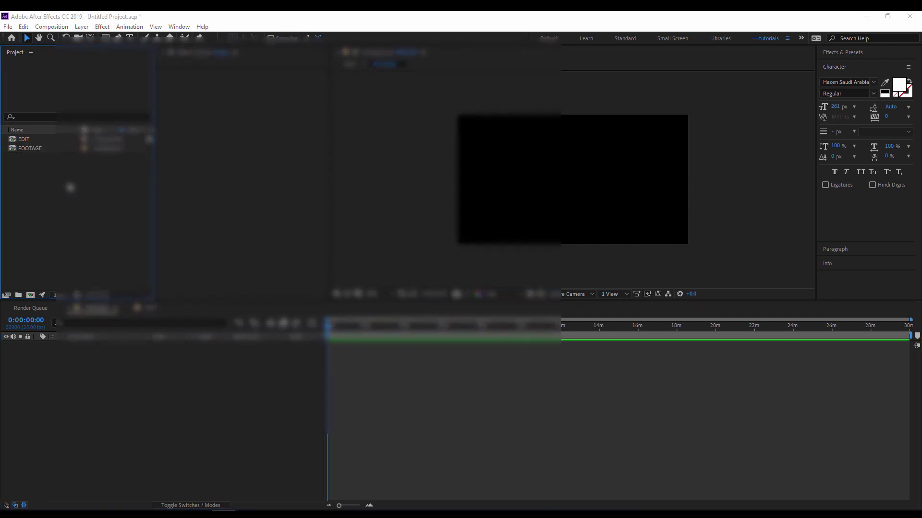
double_click(69, 187)
double_click(599, 127)
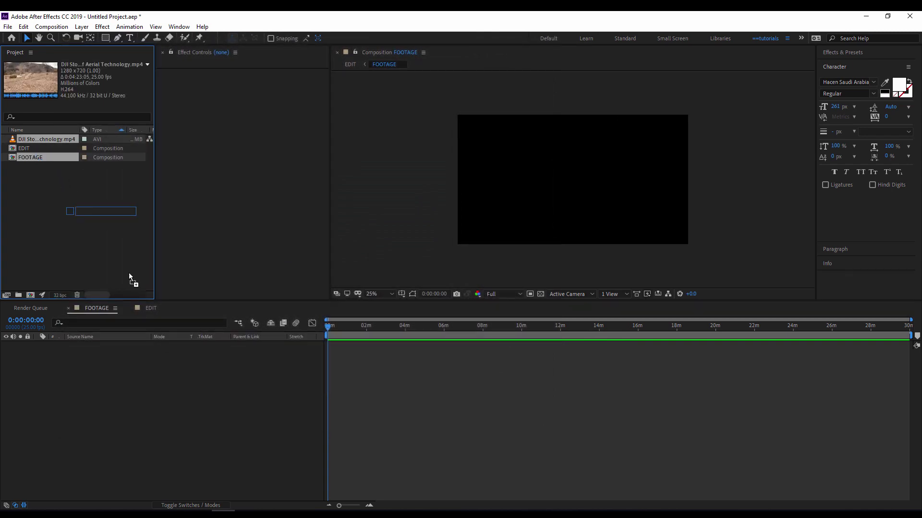
drag(48, 144, 141, 391)
click(191, 390)
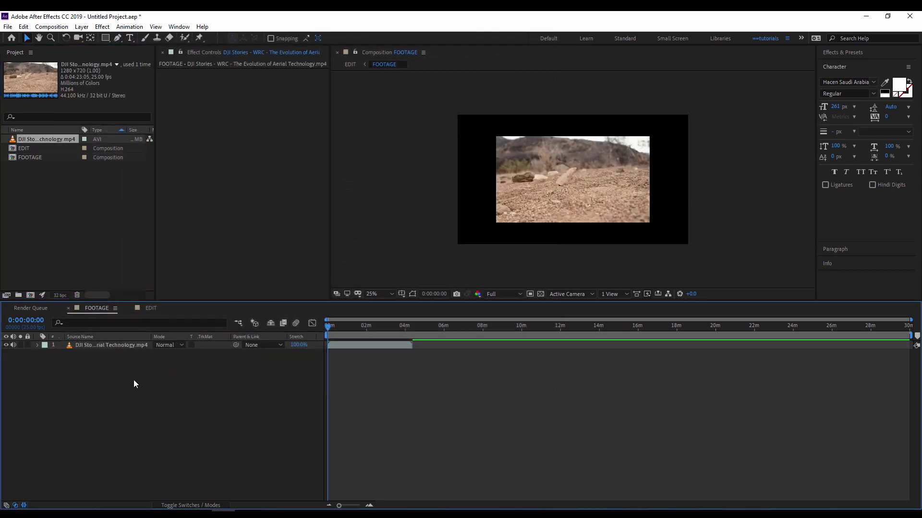
click(112, 345)
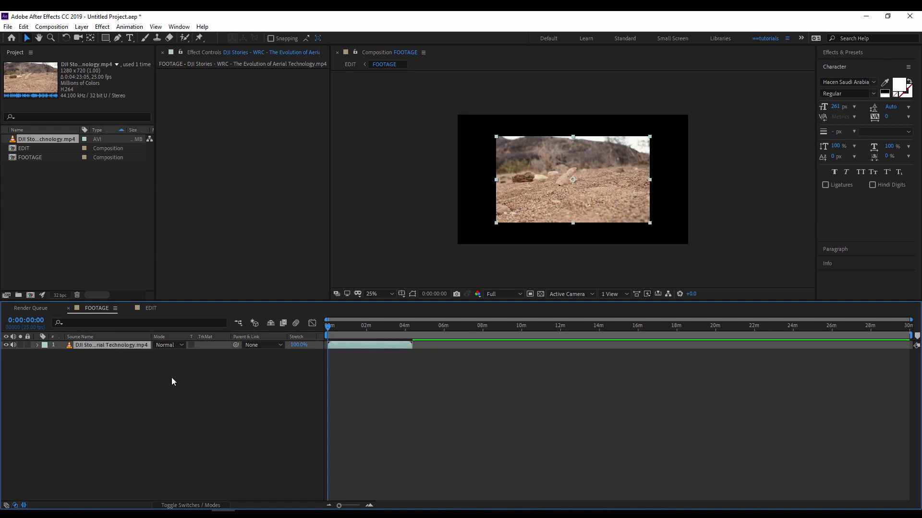
key(ctrl+alt+f)
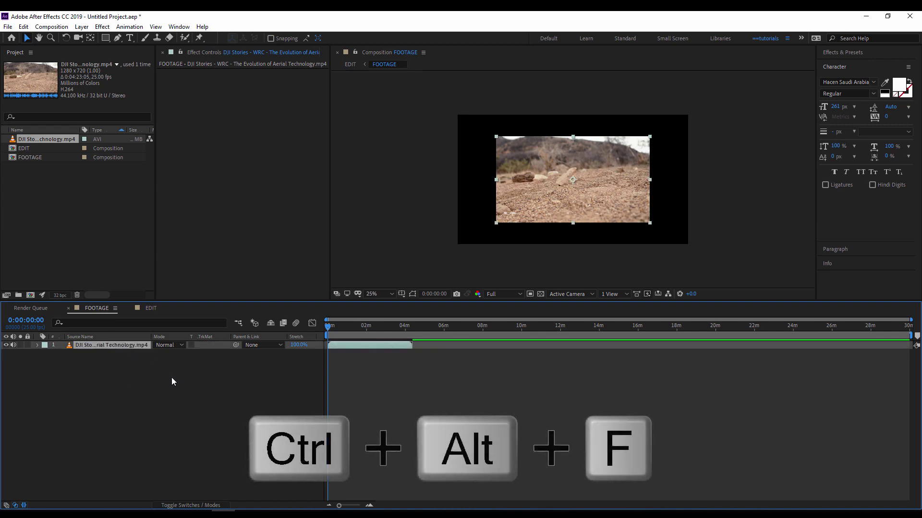
click(222, 385)
scroll(358, 381, up, 3)
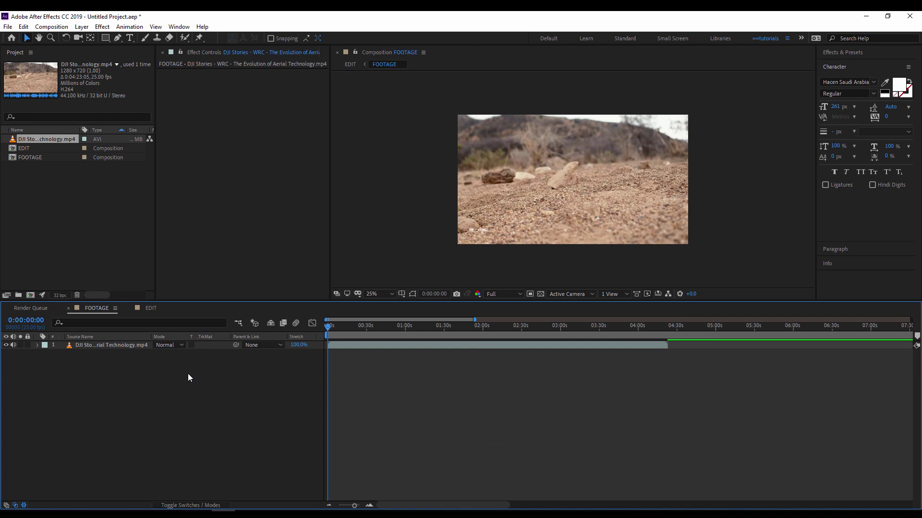
- Add an adjustment layer to FOOTAGE and name it 'action'
right_click(219, 391)
mouse_move(275, 396)
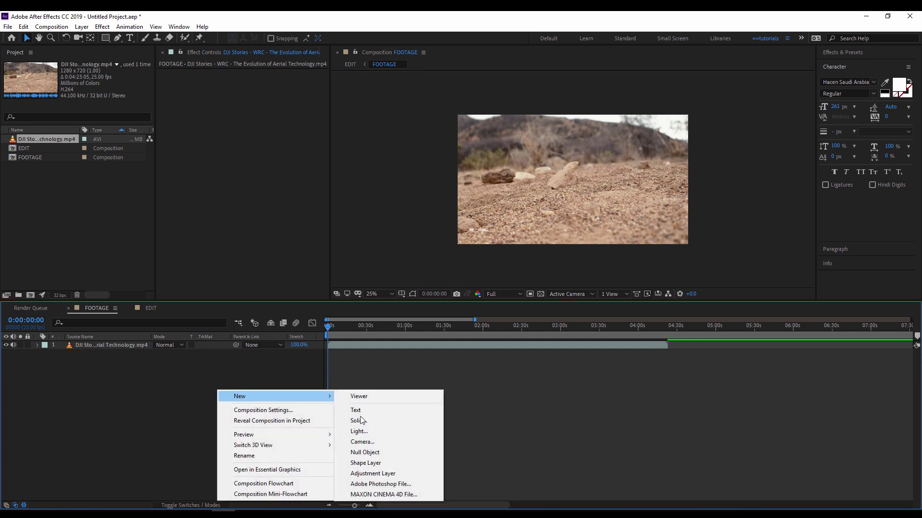
click(389, 473)
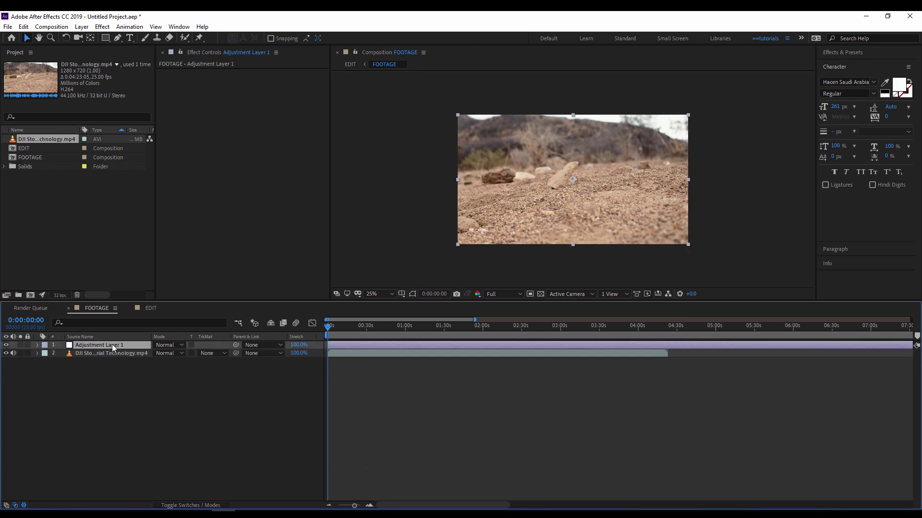
key(Return)
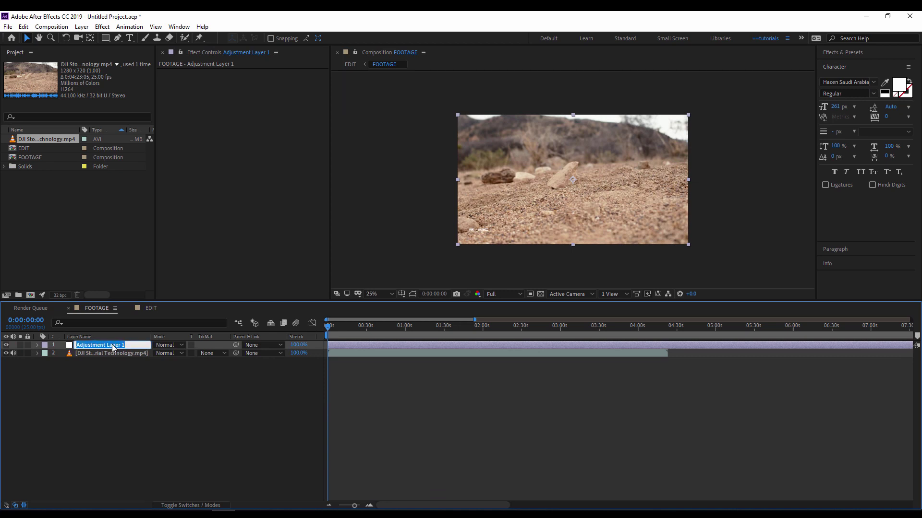
text(action)
click(303, 420)
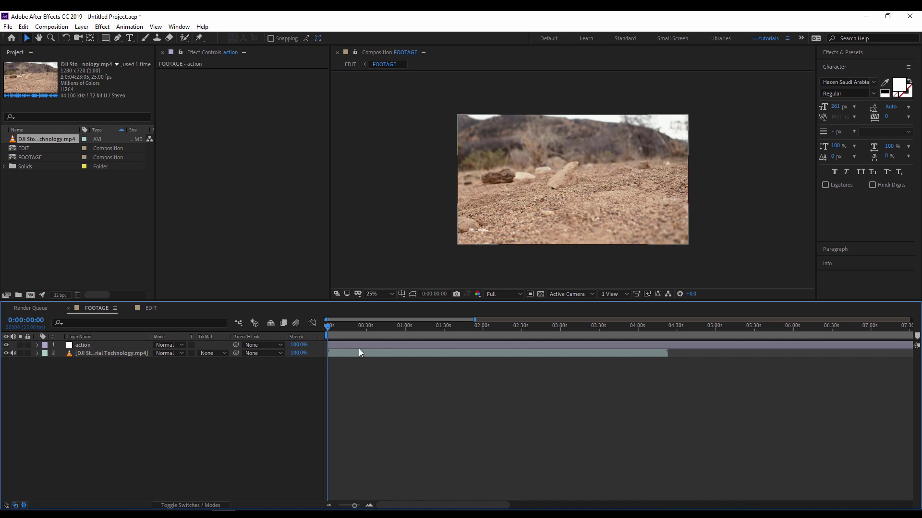
- Shift the DJI clip slightly later in the timeline
click(335, 328)
drag(335, 353, 338, 353)
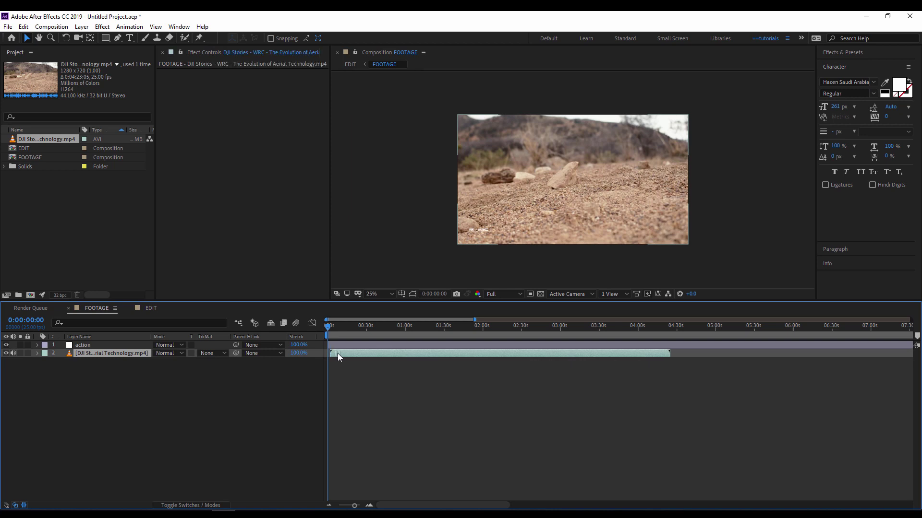
click(277, 377)
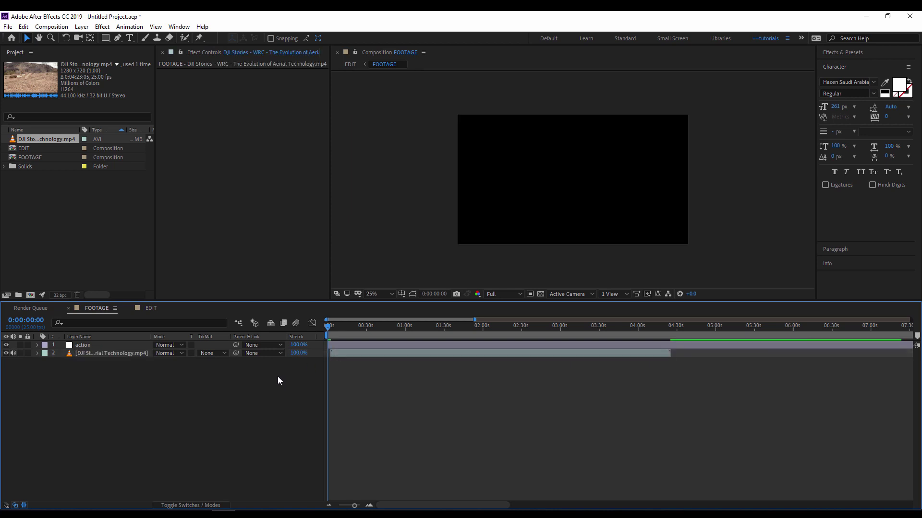
- Enable Time Remapping on the nested FOOTAGE layer in the EDIT comp
click(148, 310)
click(169, 401)
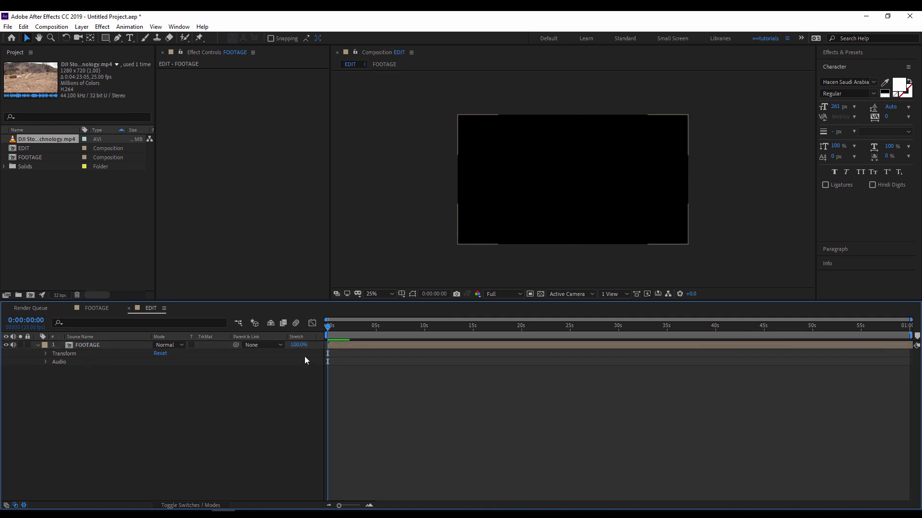
click(342, 346)
right_click(338, 348)
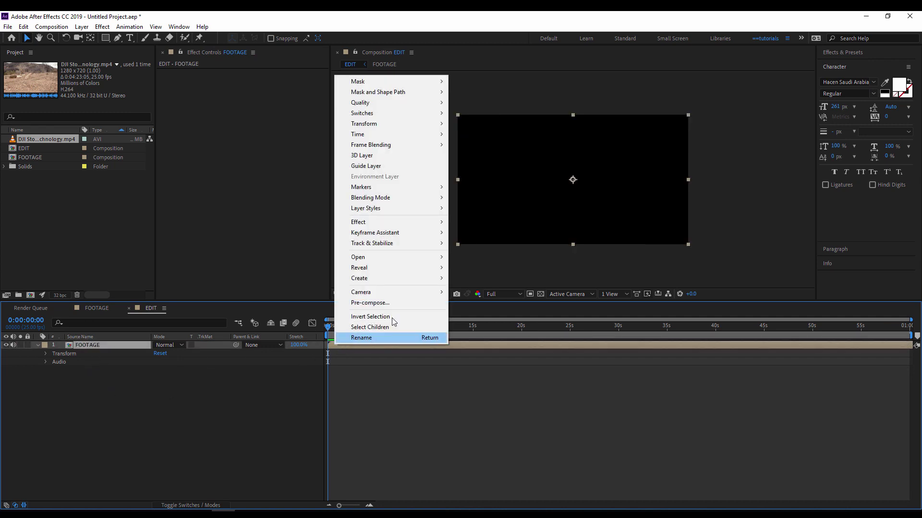
mouse_move(357, 134)
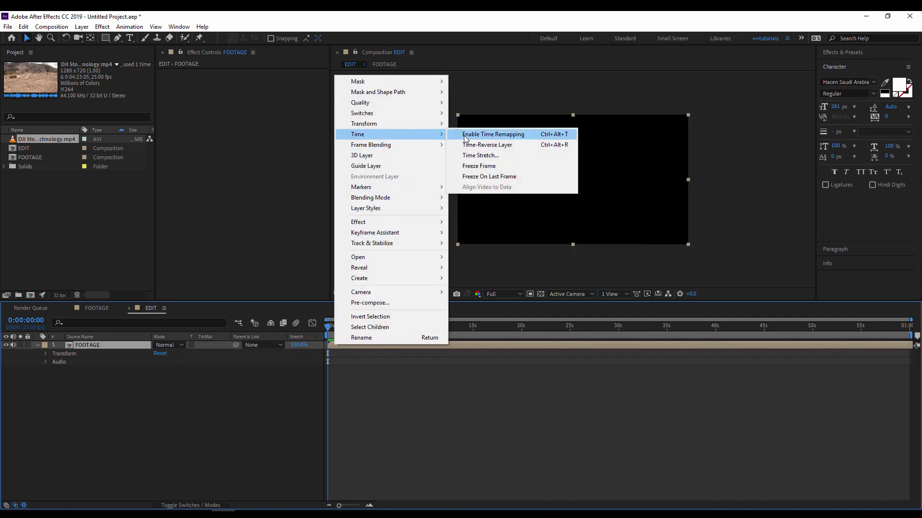
click(490, 135)
- Add an expression to Time Remap on the nested FOOTAGE layer in EDIT
click(158, 406)
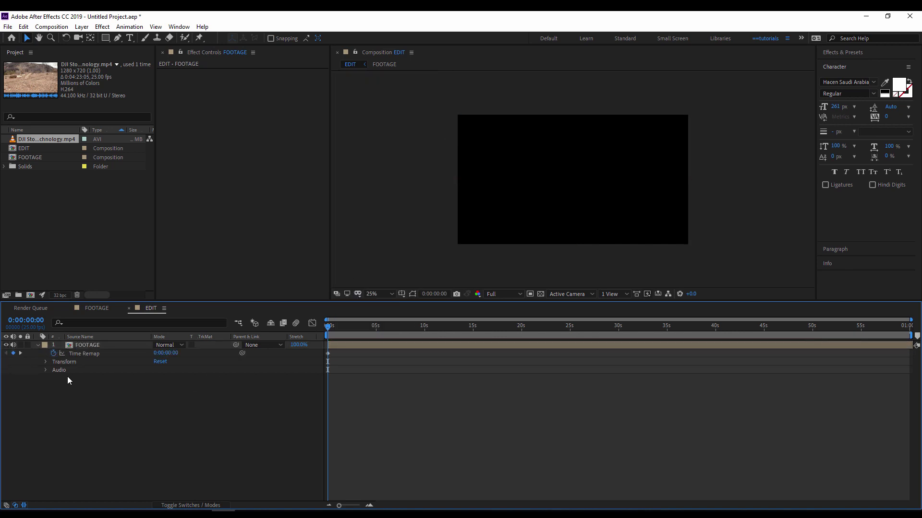
key(alt)
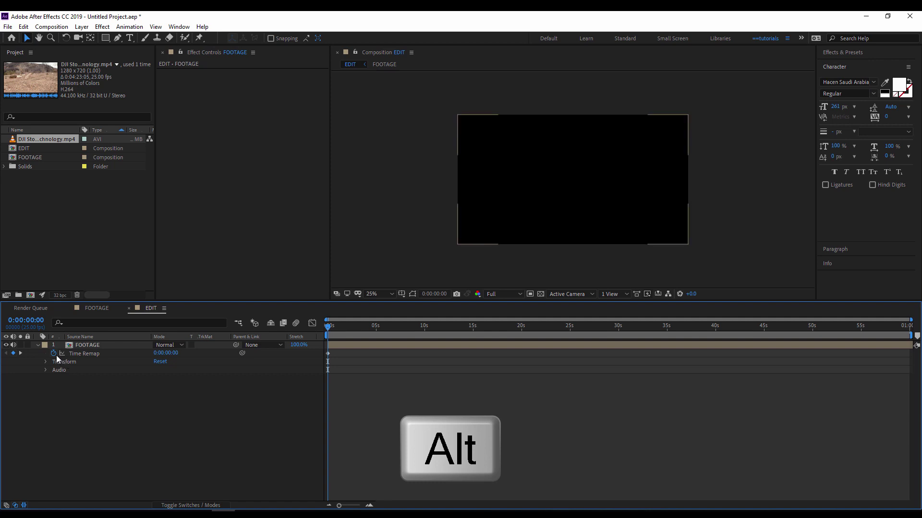
alt+click(54, 354)
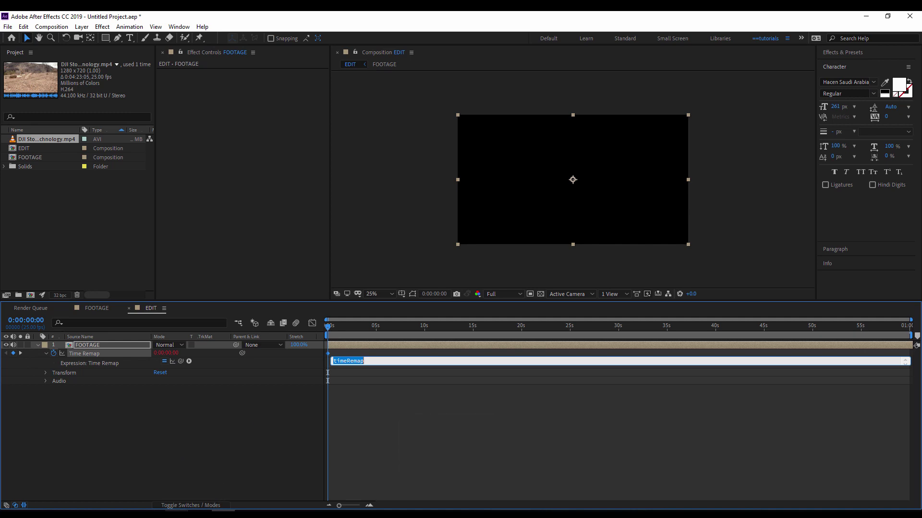
mouse_move(175, 513)
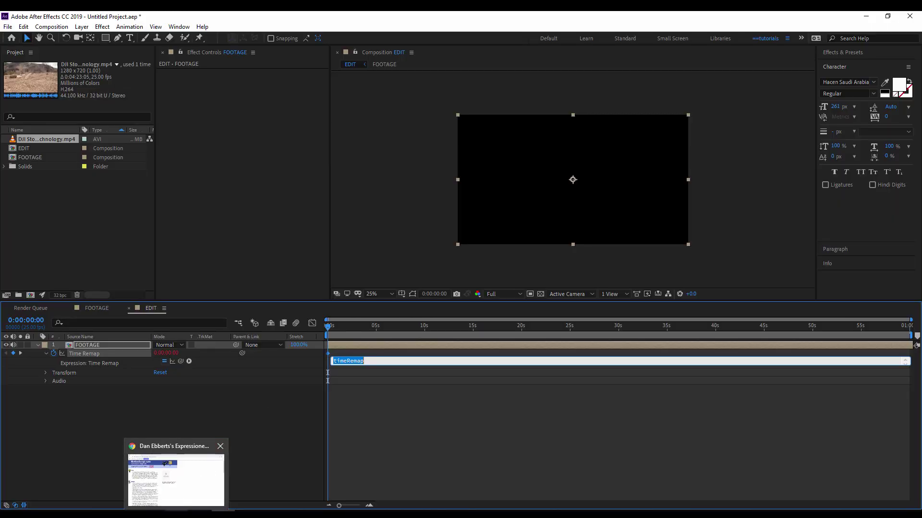
- Bring the MotionScript marker-sync guide in Chrome to the front
click(177, 477)
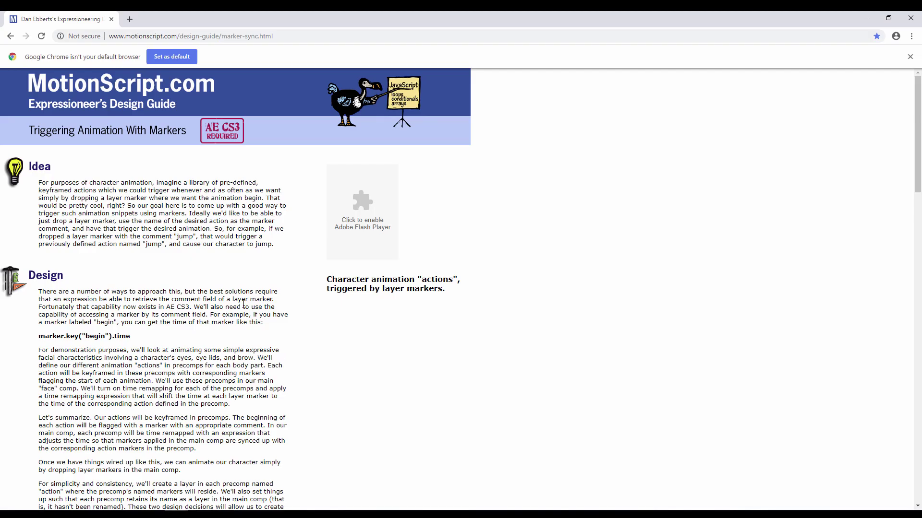
scroll(243, 306, down, 3)
scroll(243, 306, down, 3)
scroll(243, 305, down, 3)
scroll(241, 306, down, 2)
scroll(241, 305, down, 2)
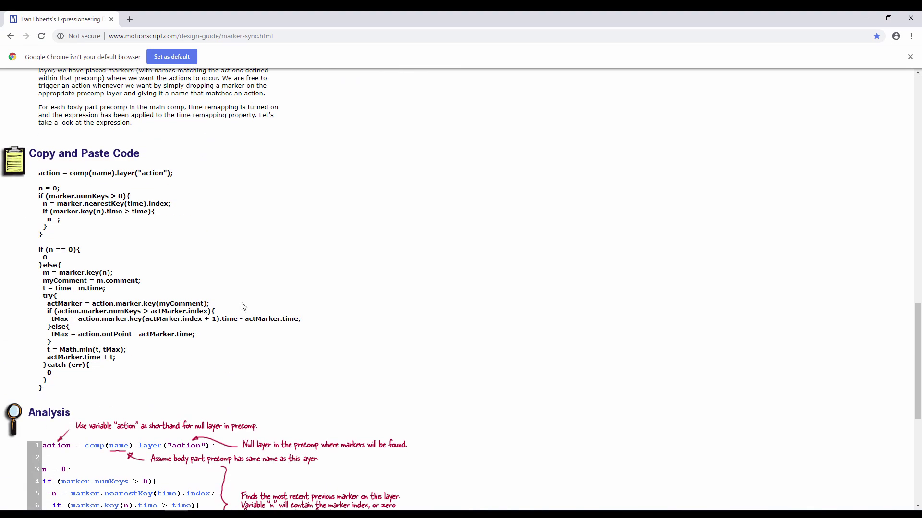
scroll(243, 307, up, 2)
scroll(243, 307, down, 1)
scroll(243, 307, down, 2)
drag(50, 338, 39, 142)
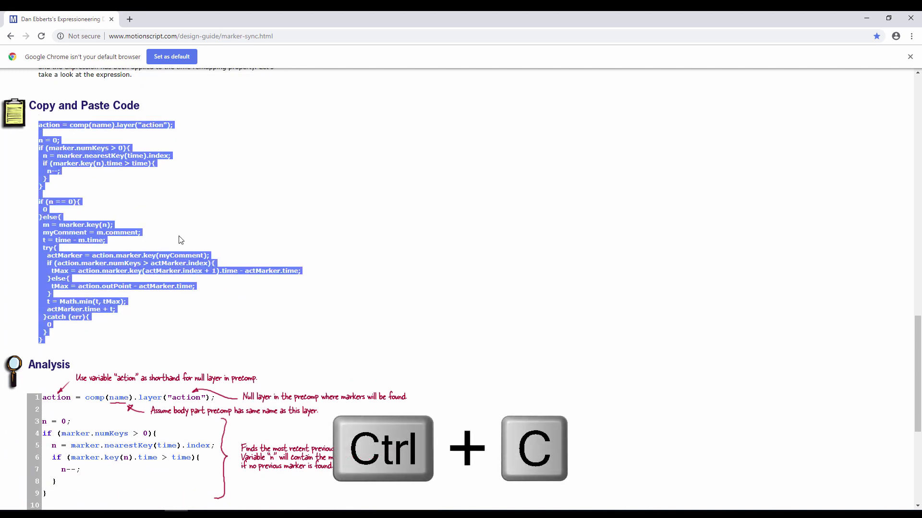
scroll(132, 226, down, 3)
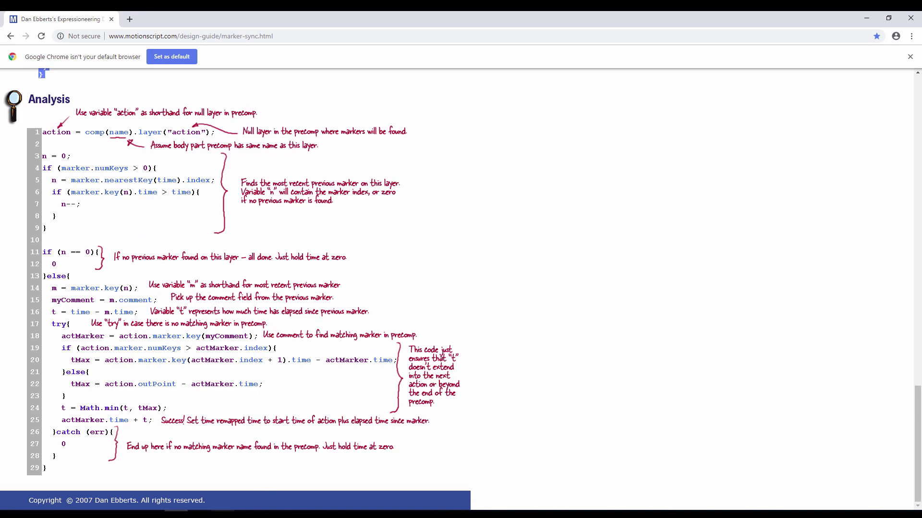
- Paste the MotionScript marker code as the Time Remap expression and scrub to preview
key(alt+Tab)
click(209, 430)
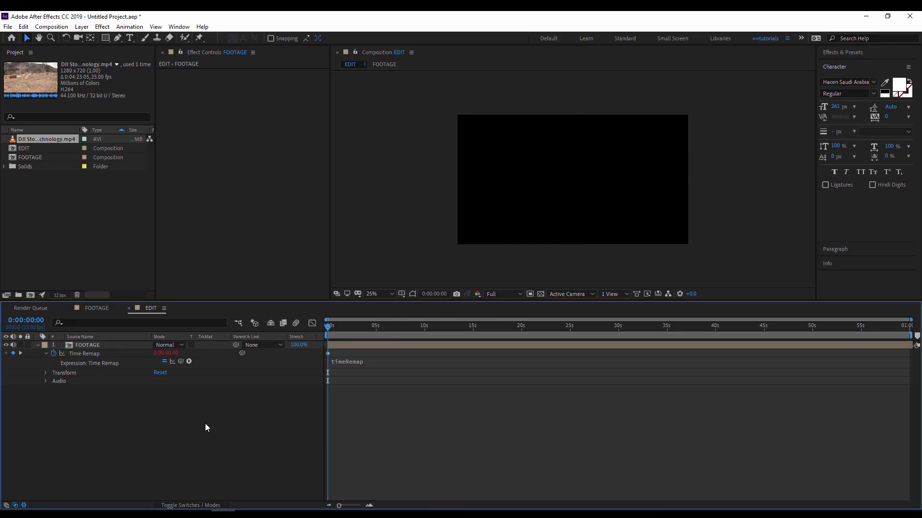
click(348, 365)
key(ctrl+v)
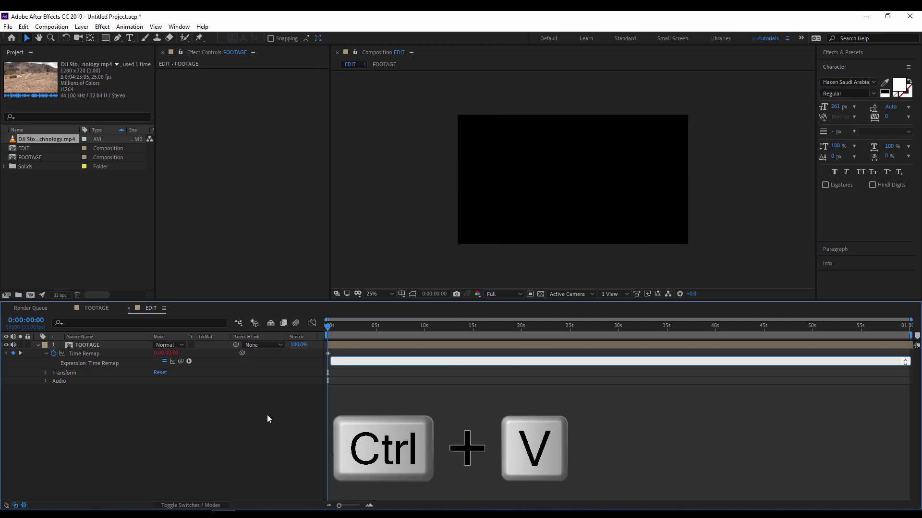
click(266, 416)
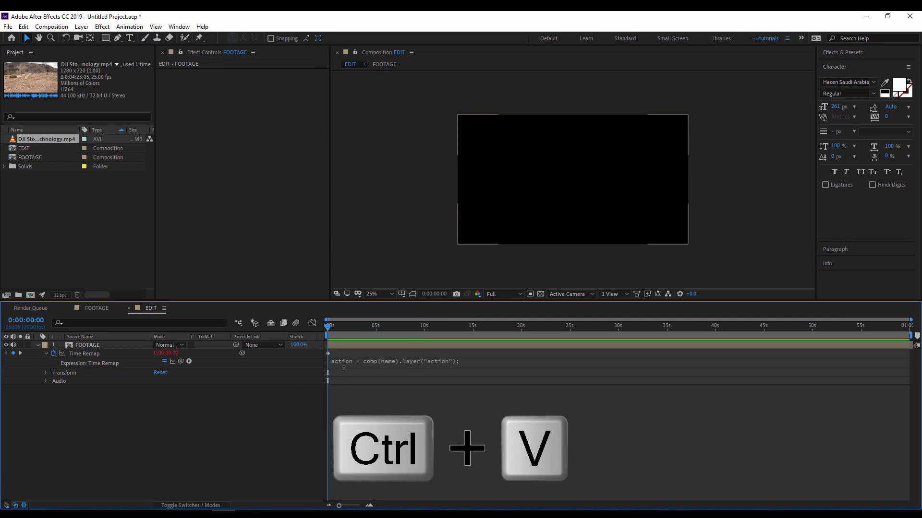
drag(336, 325, 592, 326)
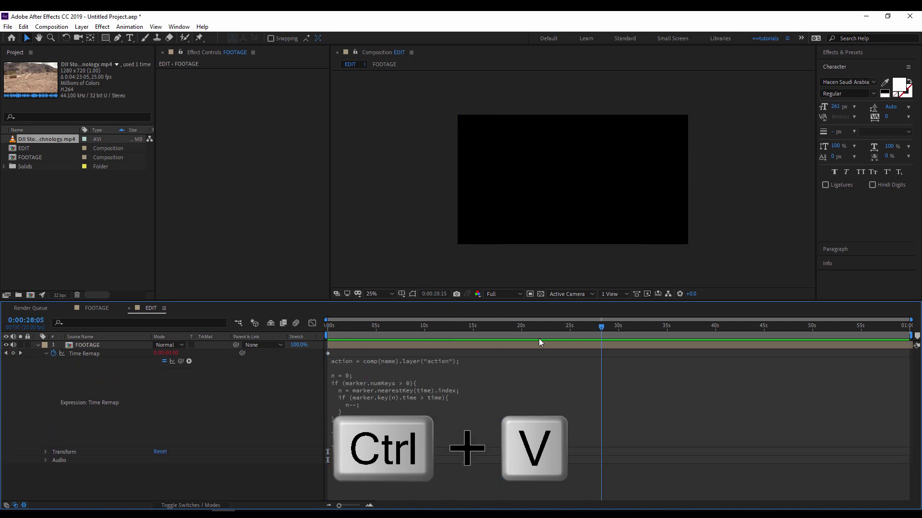
drag(496, 345, 379, 347)
- In FOOTAGE, add the first action-layer marker at the rally road shot's start
click(106, 309)
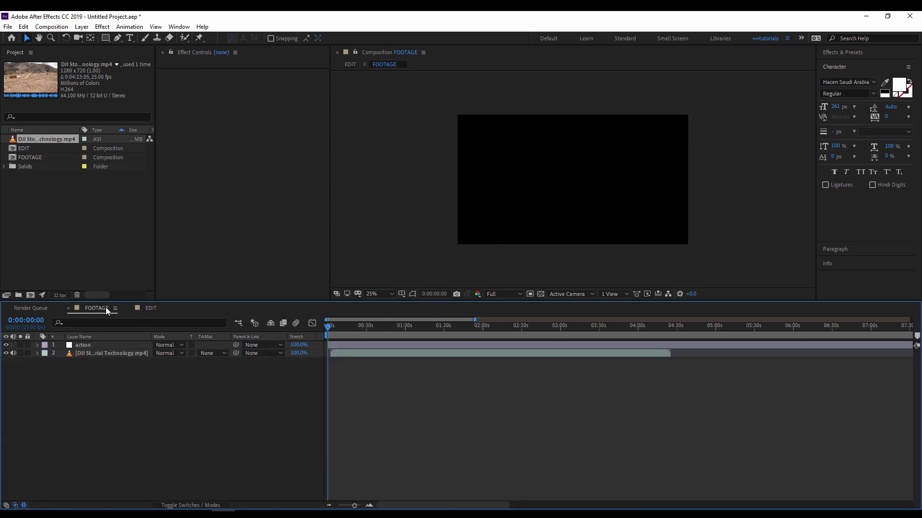
click(334, 326)
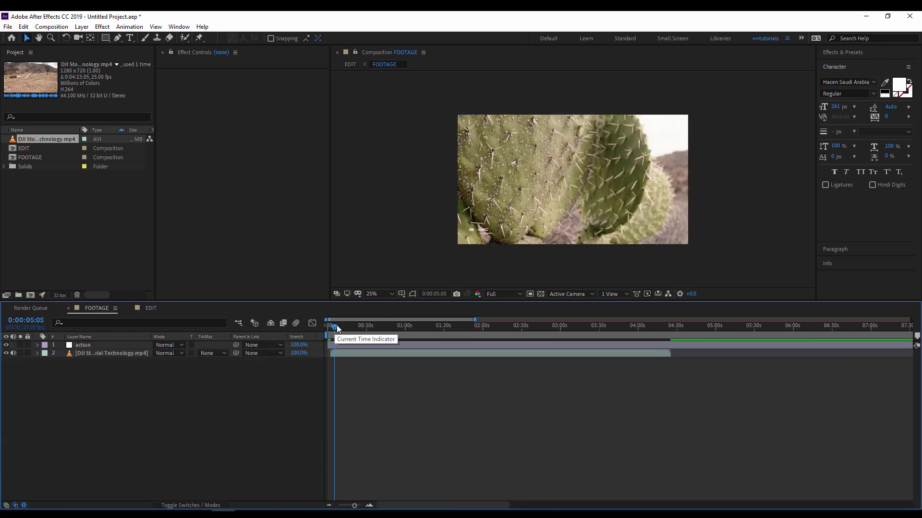
key(equal)
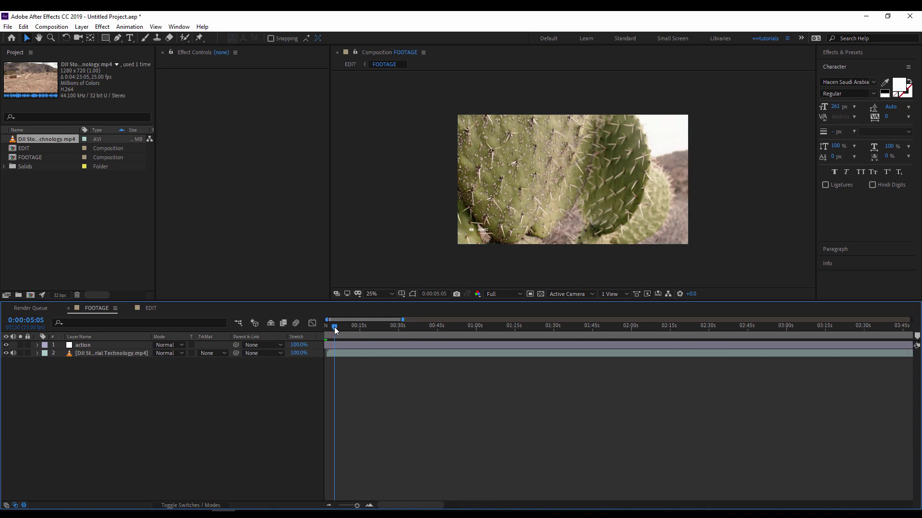
click(333, 329)
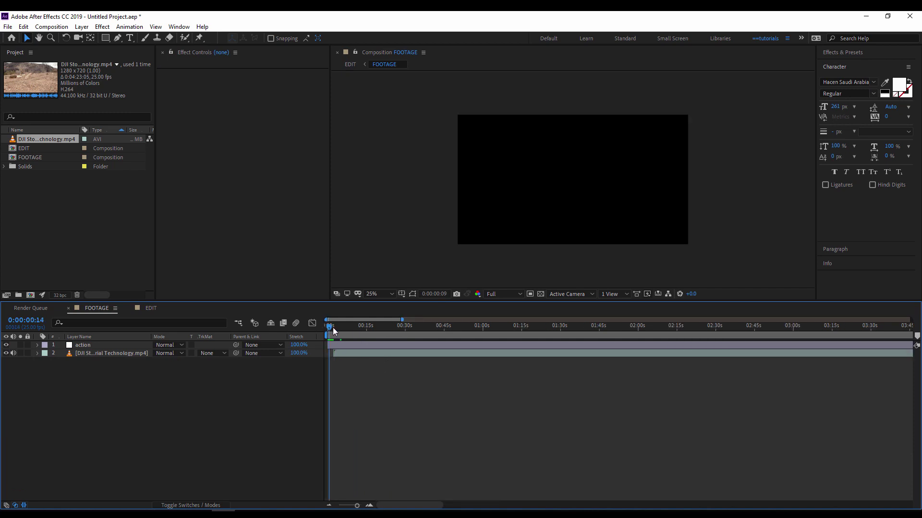
click(89, 346)
drag(339, 329, 346, 329)
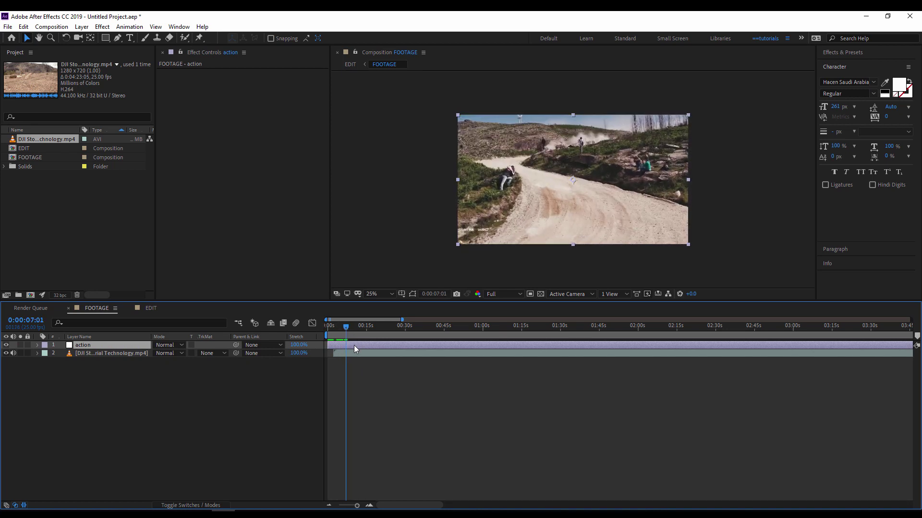
key(KP_Multiply)
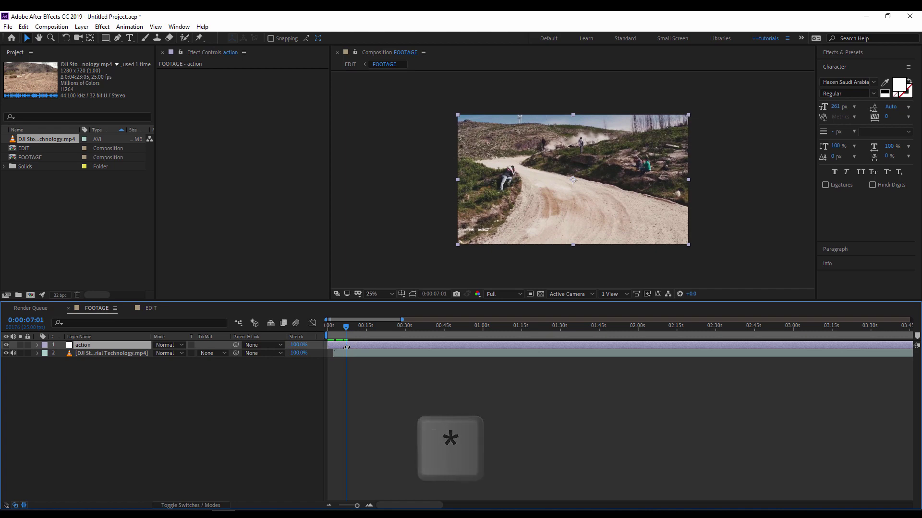
- Add action-layer markers at the rally car shot (~0:00:13:09) and at 0:00:39:23
click(355, 327)
mouse_move(356, 328)
mouse_down()
mouse_move(422, 330)
mouse_move(407, 331)
mouse_up()
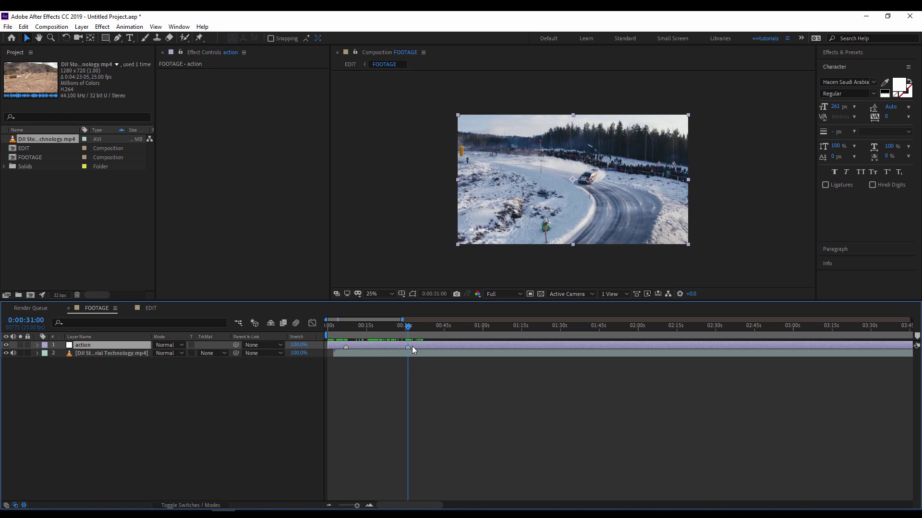
key(KP_Multiply)
click(413, 329)
drag(415, 330, 431, 332)
key(KP_Multiply)
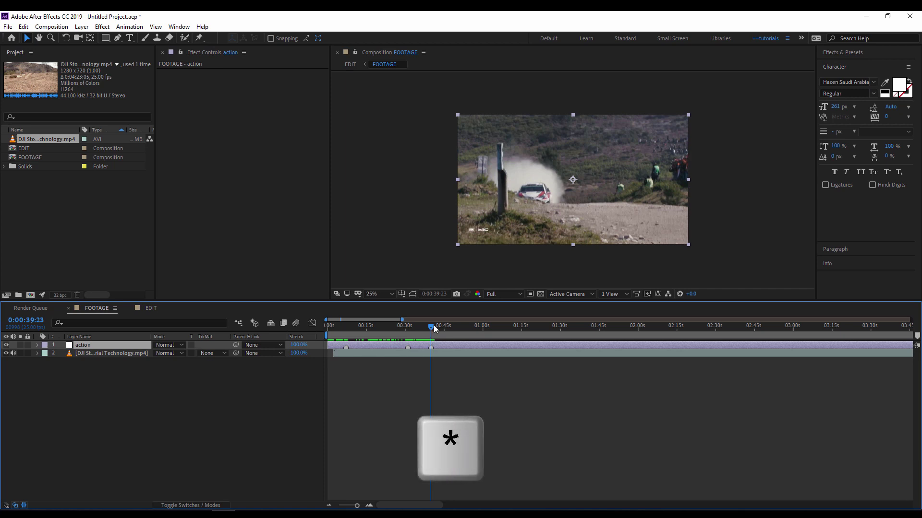
- Add markers at the shots near one and two minutes, then return near the start
mouse_move(432, 330)
mouse_down()
mouse_move(506, 331)
mouse_move(489, 334)
mouse_up()
key(KP_Multiply)
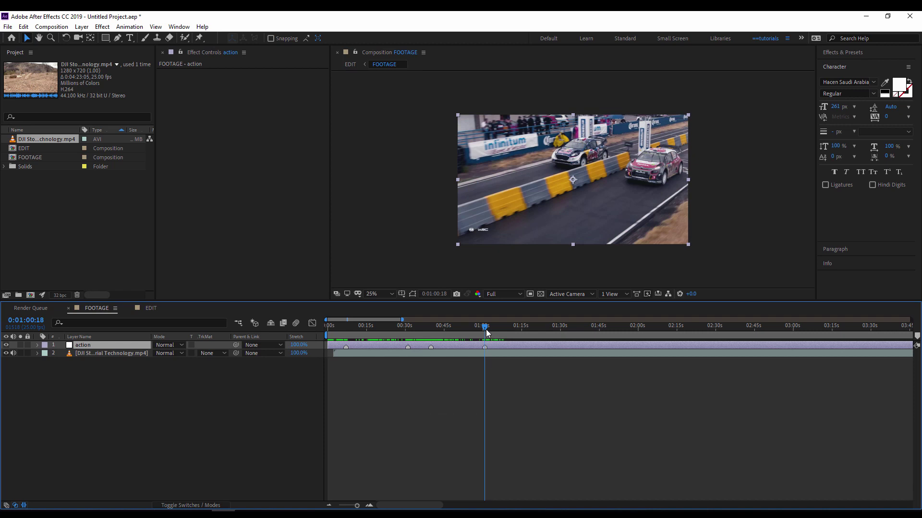
mouse_move(486, 334)
mouse_down()
mouse_move(650, 327)
mouse_move(637, 328)
mouse_up()
key(KP_Multiply)
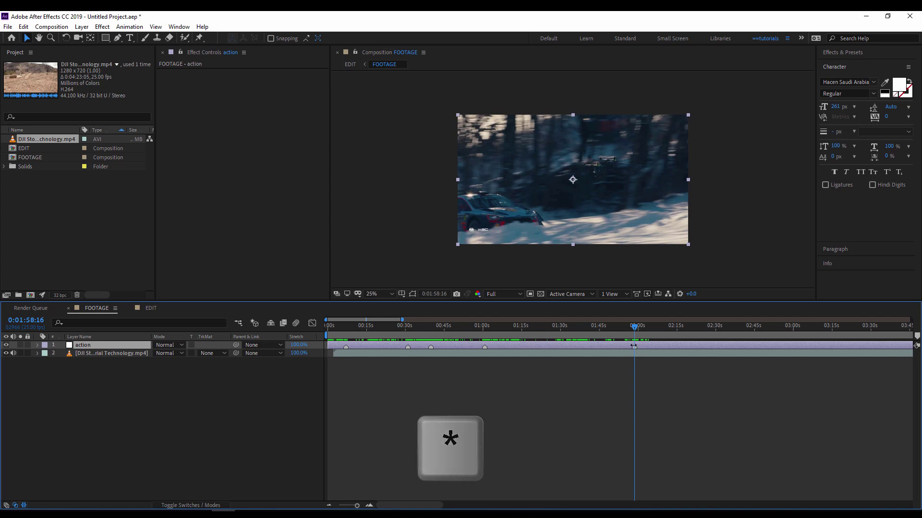
click(351, 326)
- Label the action-layer markers 01–05 at the start, 0:00:31:00, 0:00:39:23, 0:01:00:18 and 0:01:58:16
drag(351, 326, 341, 331)
double_click(345, 348)
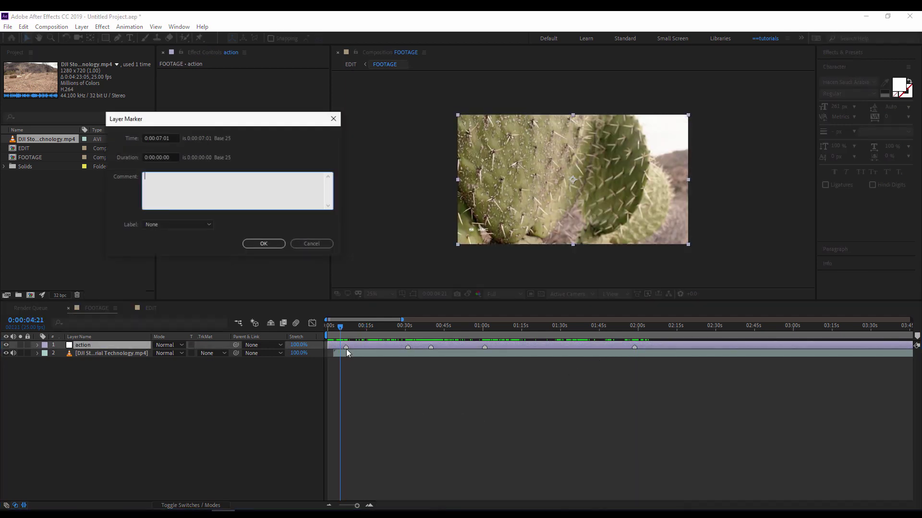
text(01)
click(277, 245)
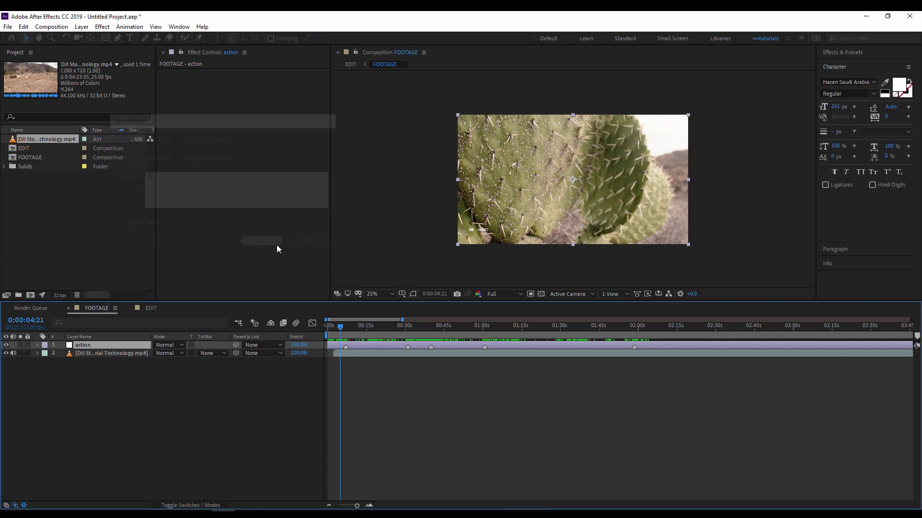
double_click(407, 347)
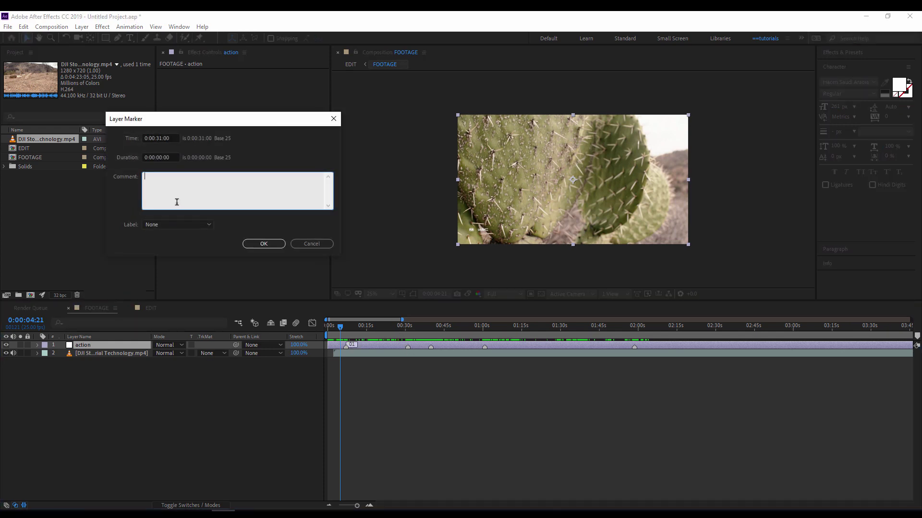
text(02)
click(267, 243)
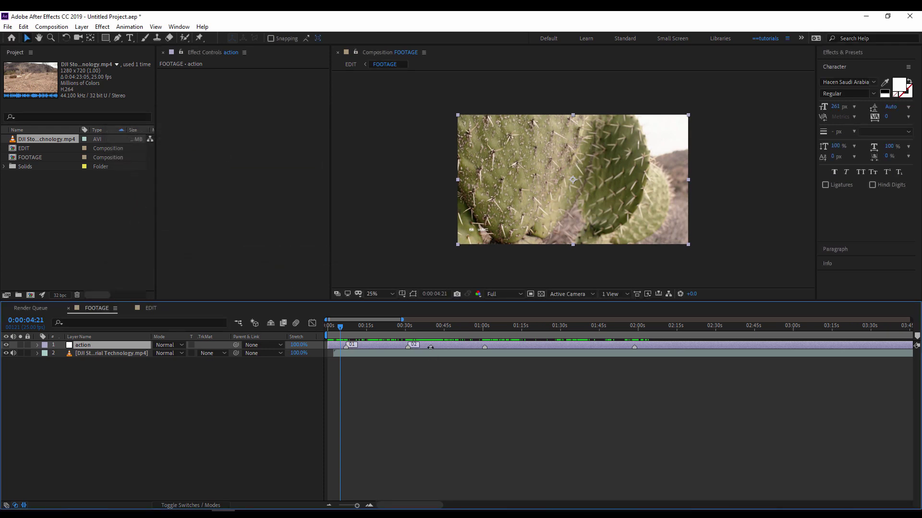
double_click(430, 347)
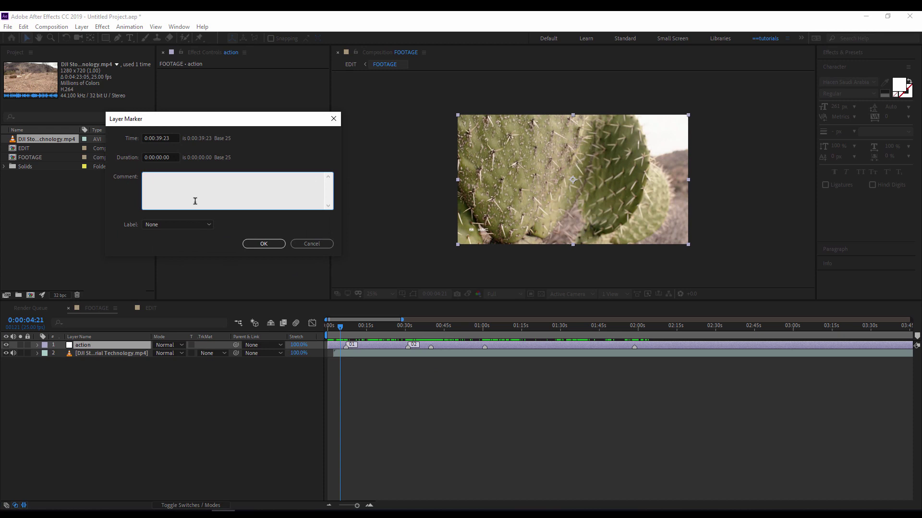
text(03)
click(272, 246)
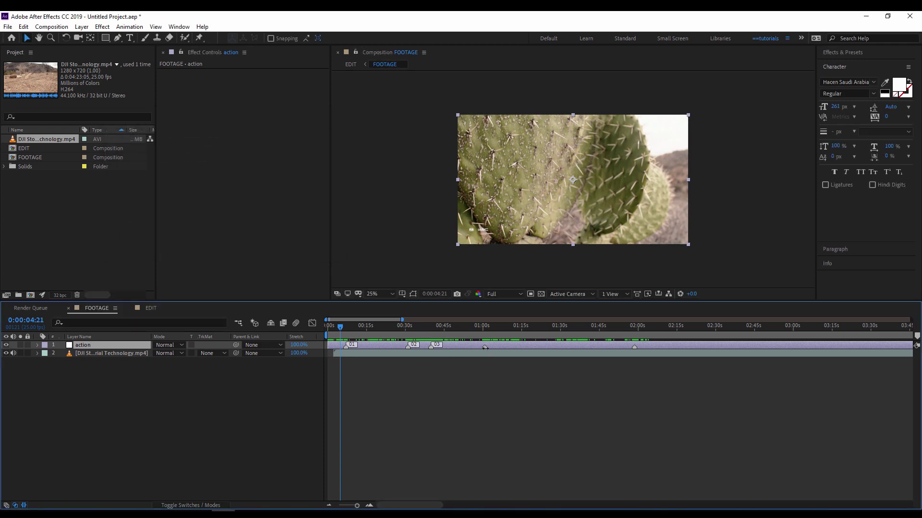
double_click(482, 348)
text(04)
click(267, 246)
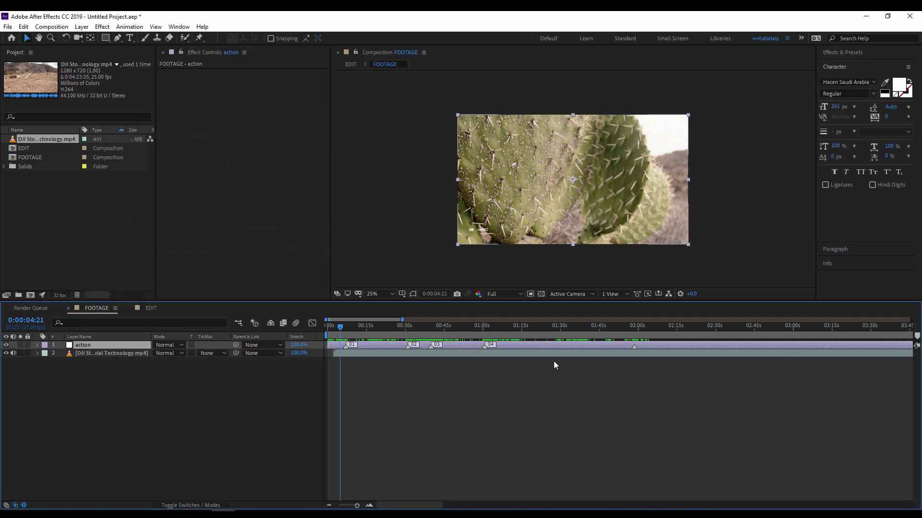
double_click(634, 348)
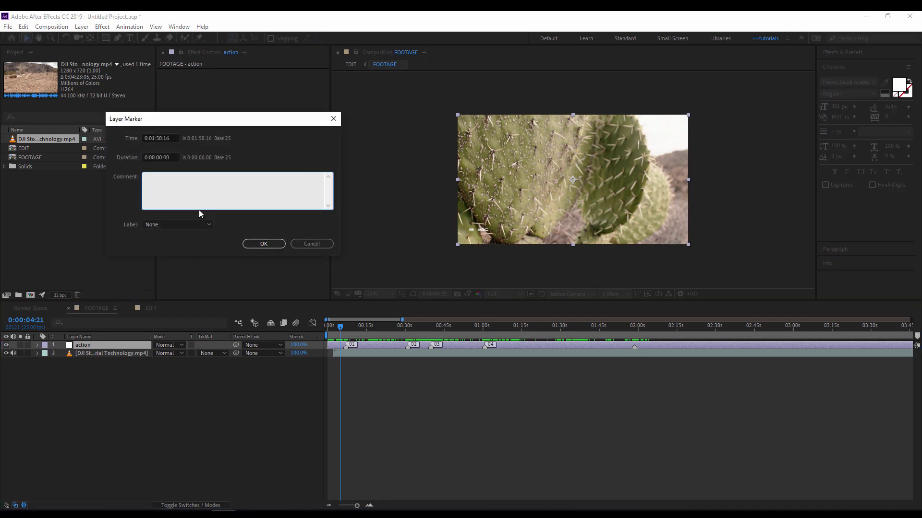
text(05)
click(268, 244)
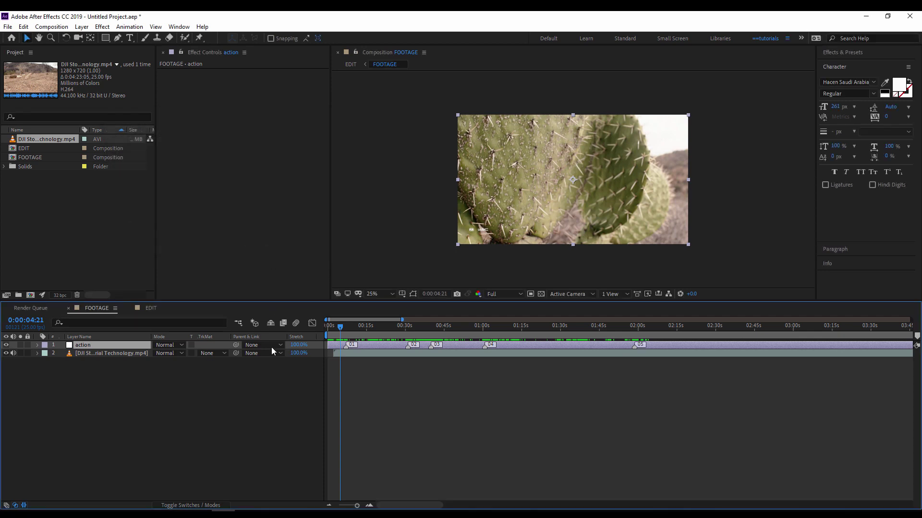
- In the EDIT comp, add a marker labelled 01 at the start of the FOOTAGE layer
click(149, 309)
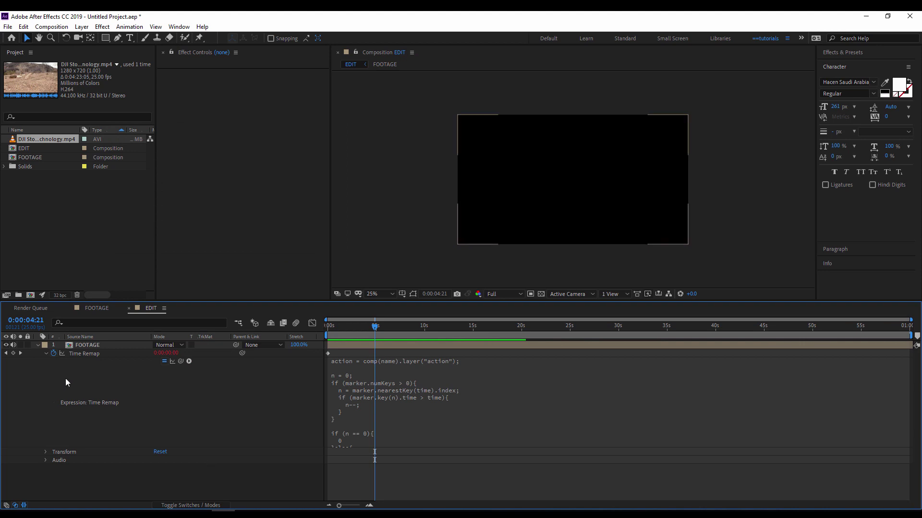
click(38, 345)
click(94, 345)
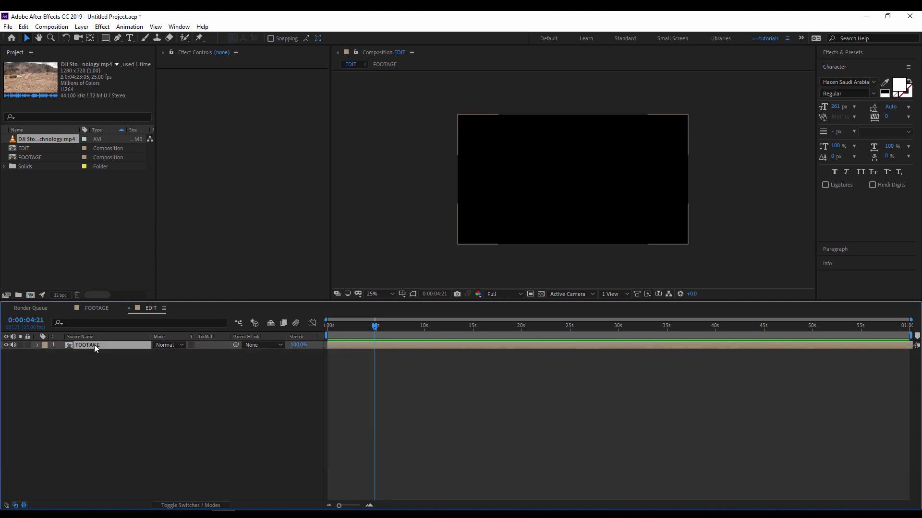
drag(346, 327, 318, 330)
key(KP_Multiply)
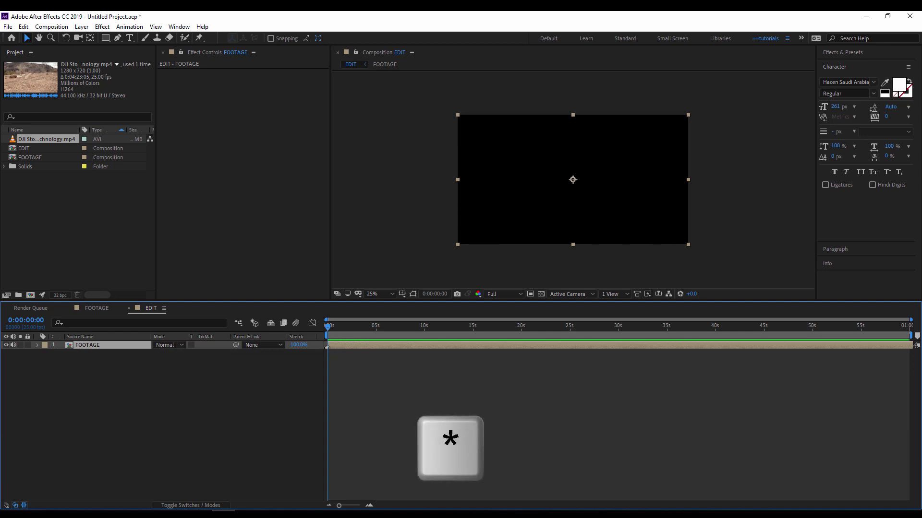
double_click(328, 347)
text(01)
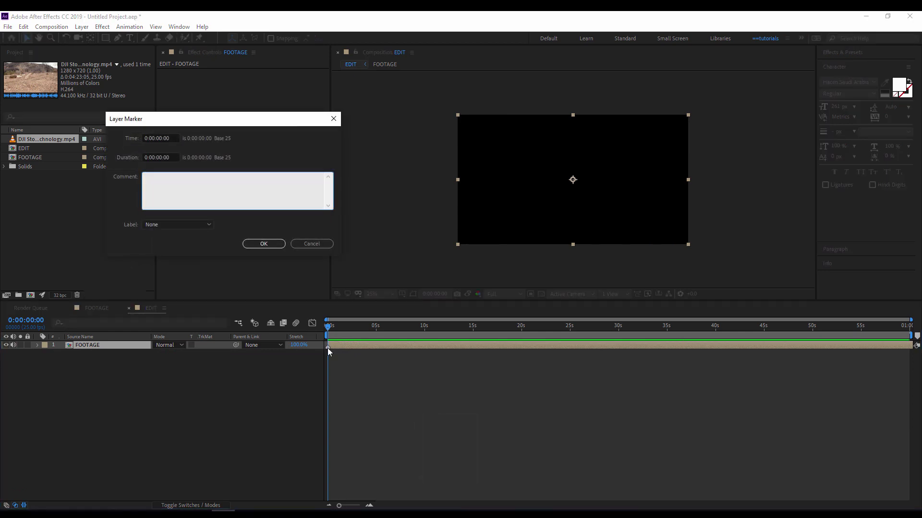
click(263, 245)
- Preview the first shot, then add FOOTAGE markers from 0:00:16:18 through 0:00:22:23
click(263, 398)
drag(329, 328, 329, 330)
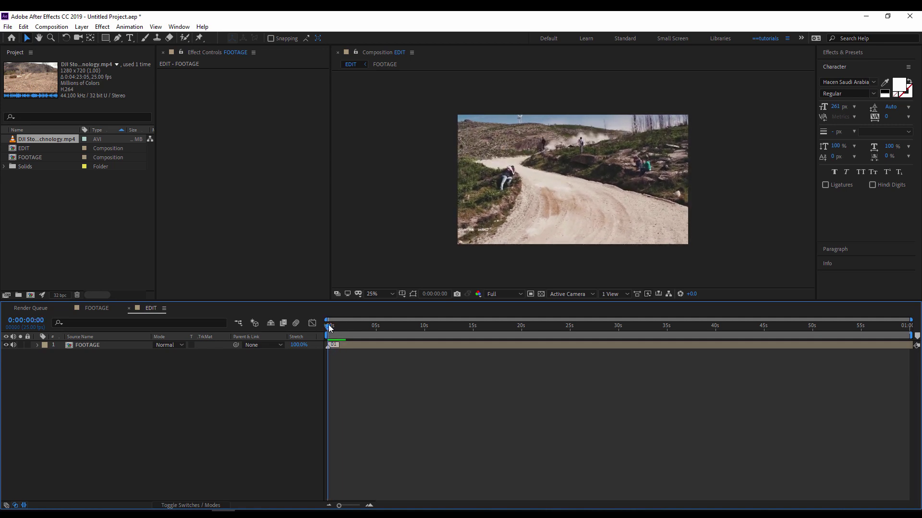
click(490, 328)
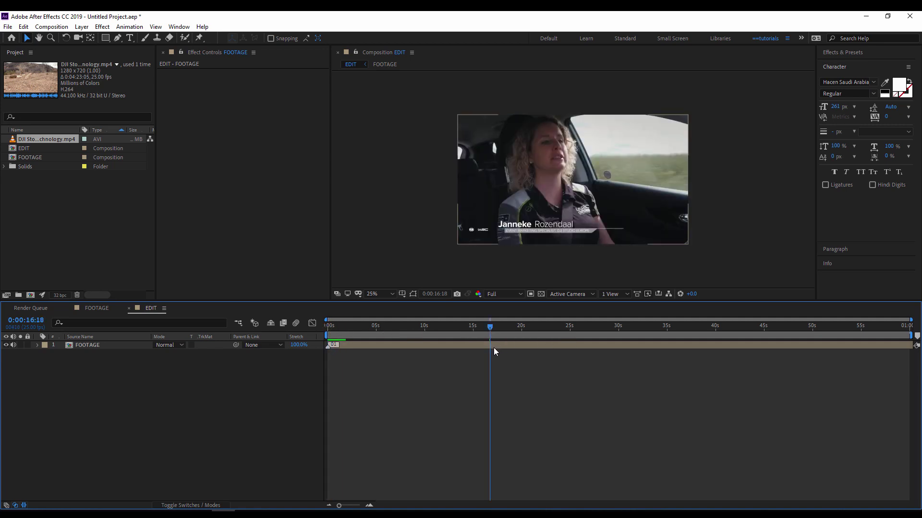
click(491, 347)
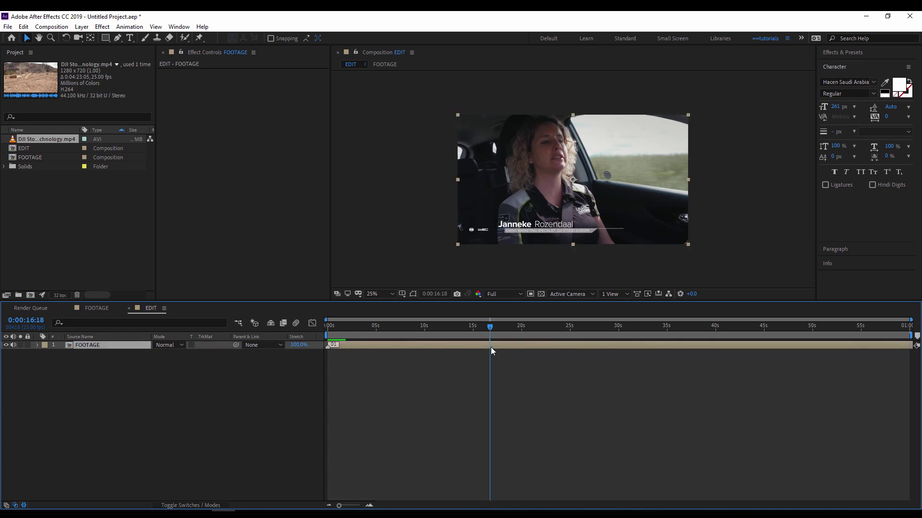
key(KP_Multiply)
click(511, 328)
key(KP_Multiply)
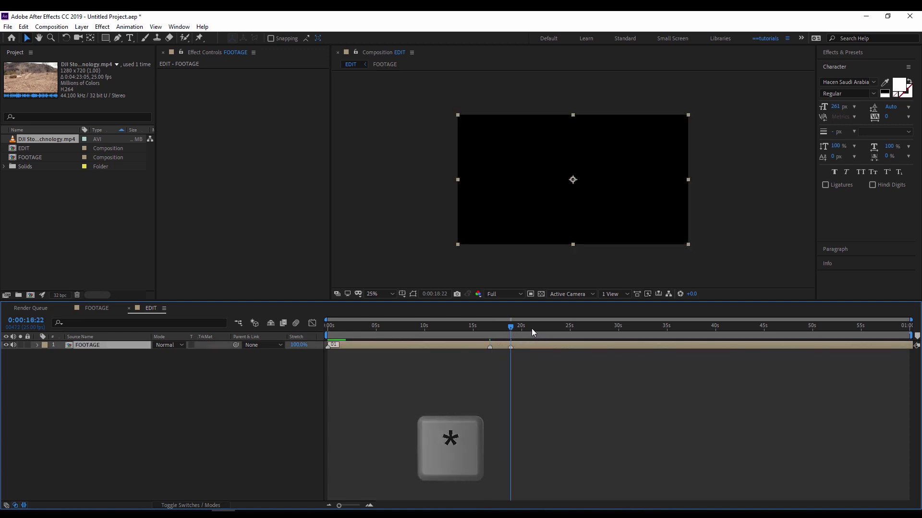
click(531, 326)
key(KP_Multiply)
click(549, 326)
key(KP_Multiply)
click(433, 380)
- Add a marker labelled 03 near three seconds and number the next FOOTAGE marker 02
drag(330, 333, 360, 334)
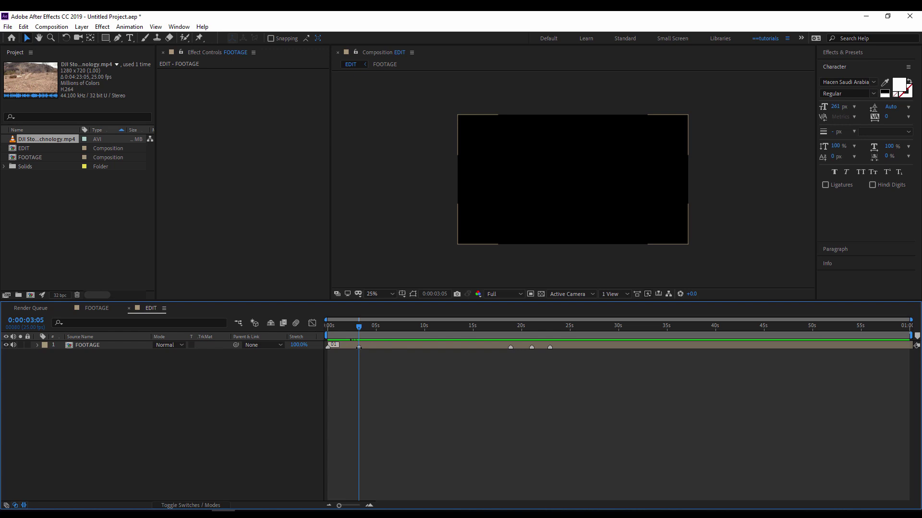
key(alt+KP_Multiply)
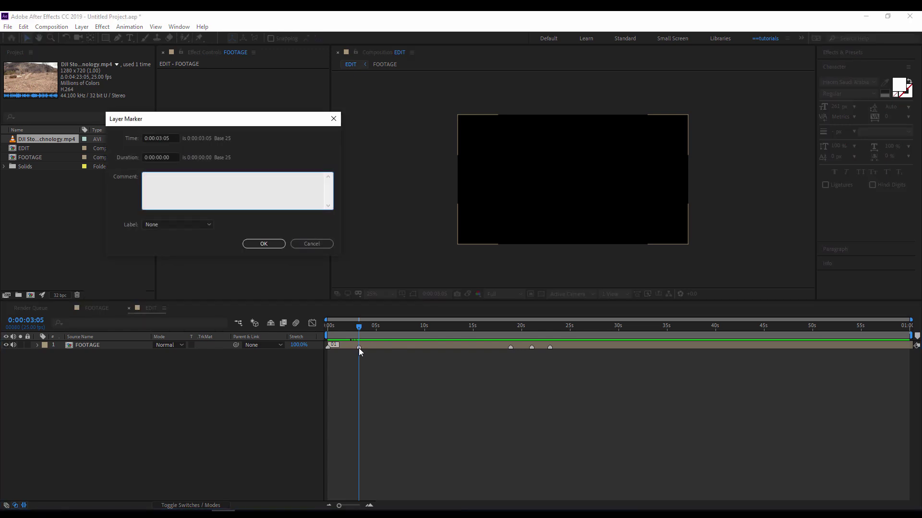
text(03)
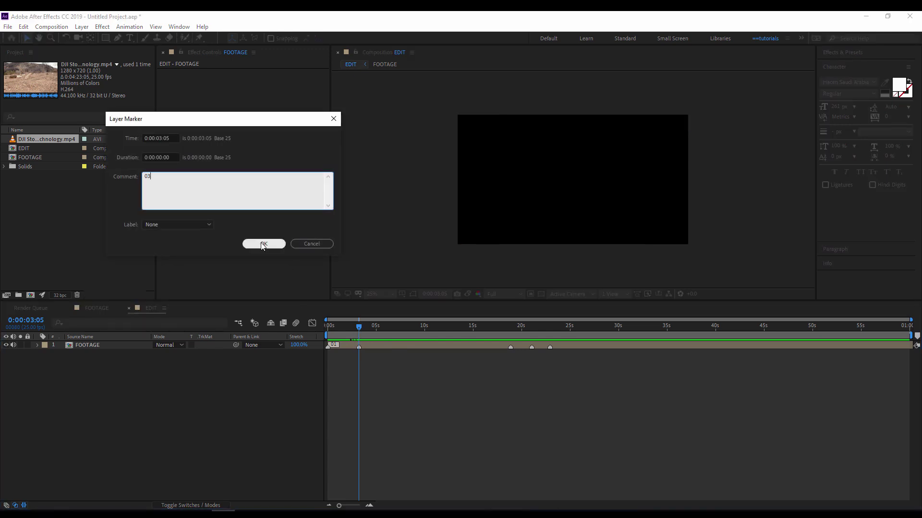
click(264, 243)
drag(360, 328, 361, 329)
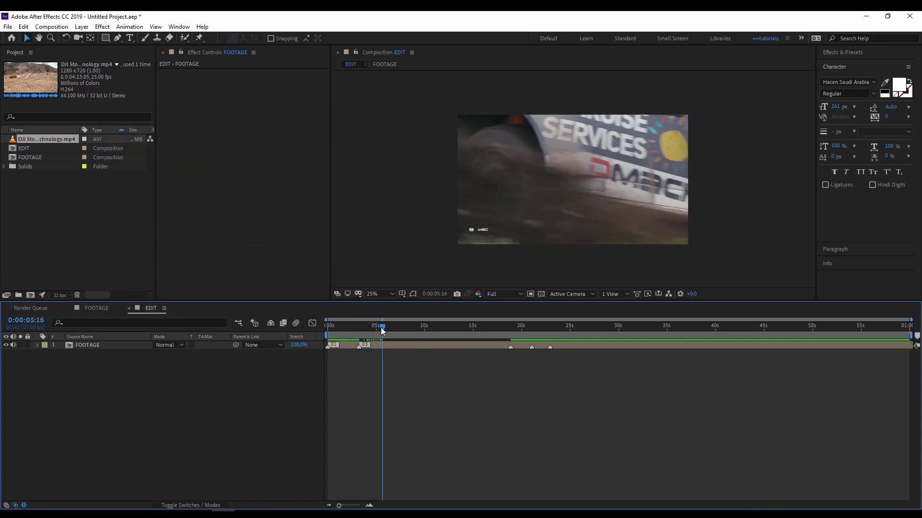
drag(360, 329, 384, 329)
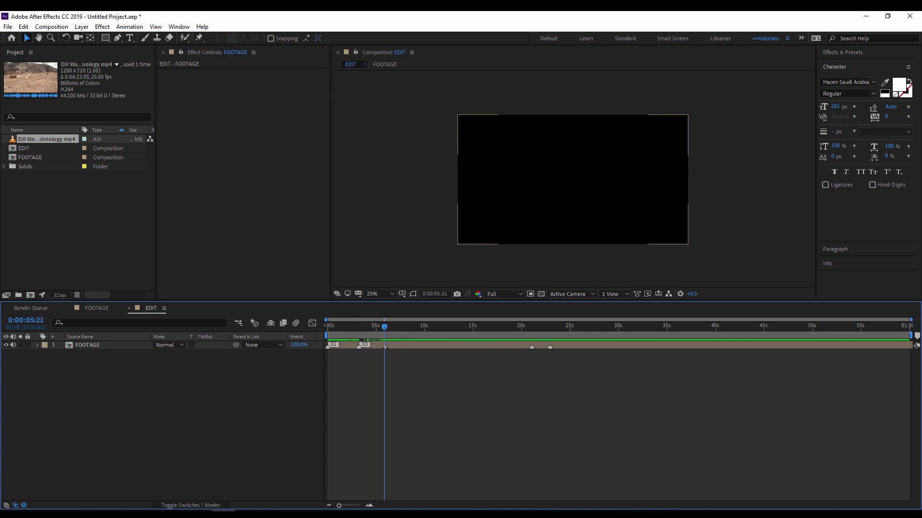
double_click(383, 346)
text(04)
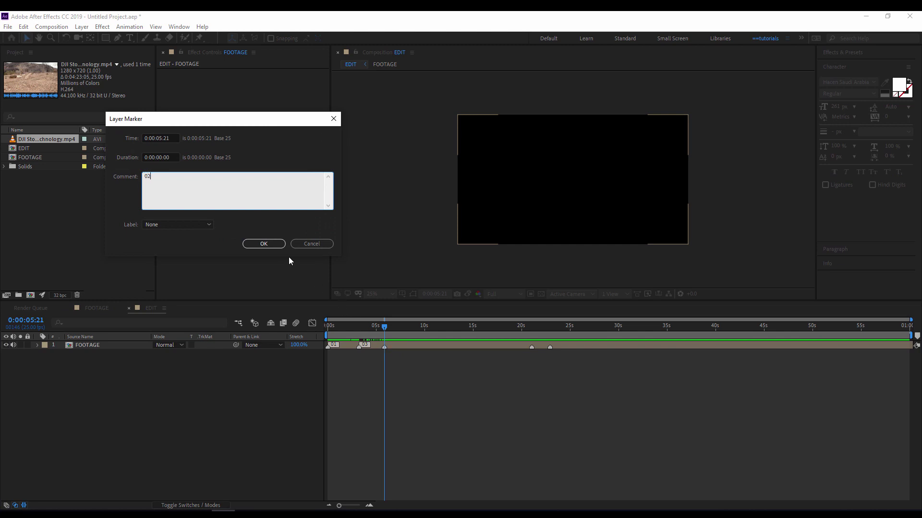
click(274, 245)
- Label the following markers 04 and 05, then end the work area at about 0:00:12:09
mouse_move(375, 326)
mouse_down()
mouse_move(422, 332)
mouse_move(409, 328)
mouse_up()
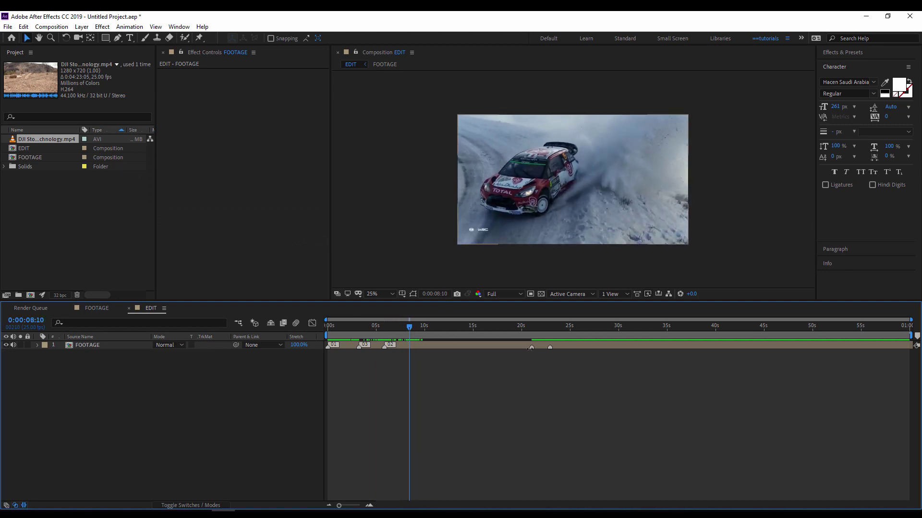
double_click(409, 348)
text(04)
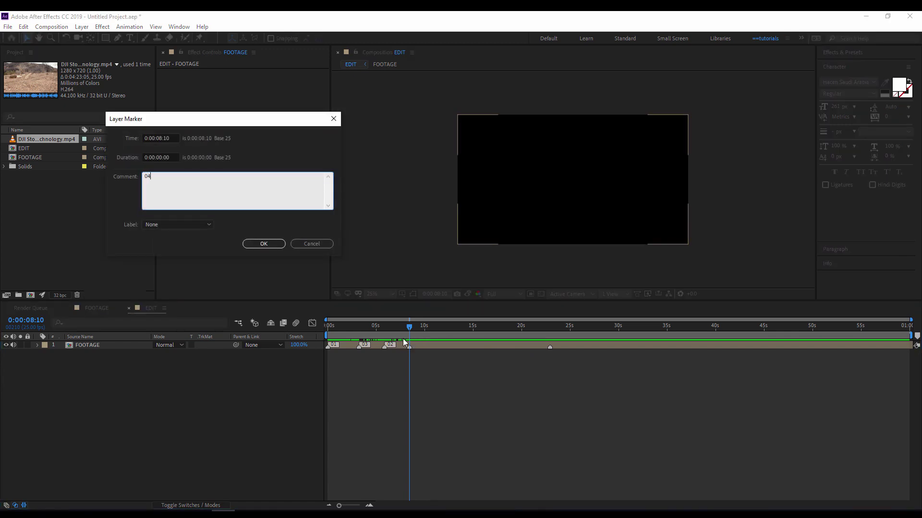
click(263, 243)
drag(409, 329, 424, 329)
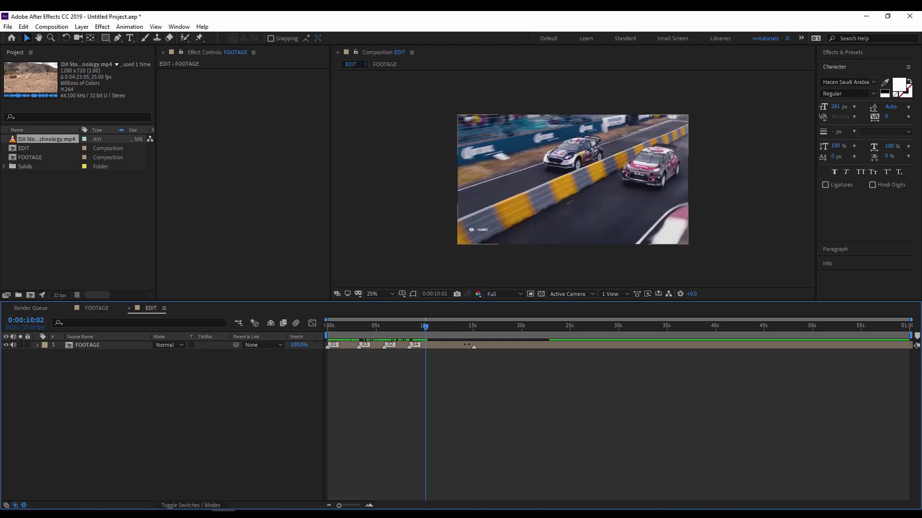
double_click(427, 346)
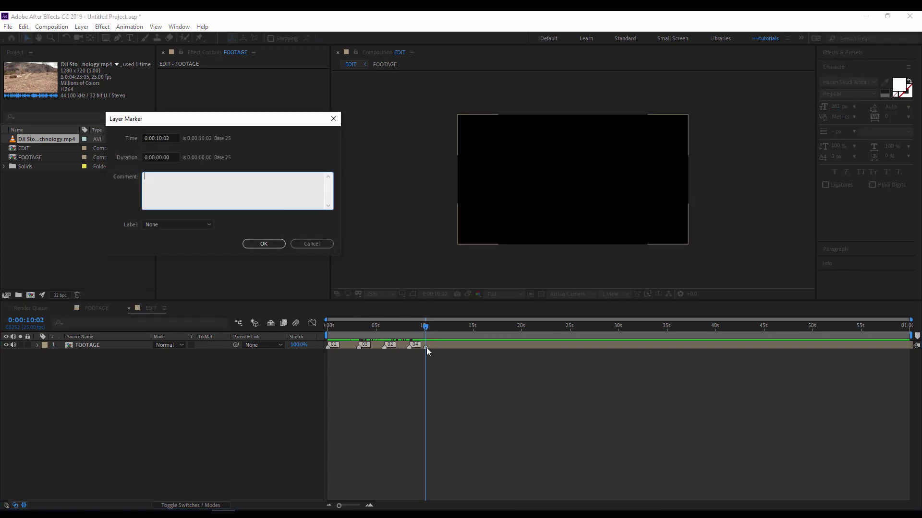
text(05)
click(278, 244)
drag(424, 327, 449, 329)
key(n)
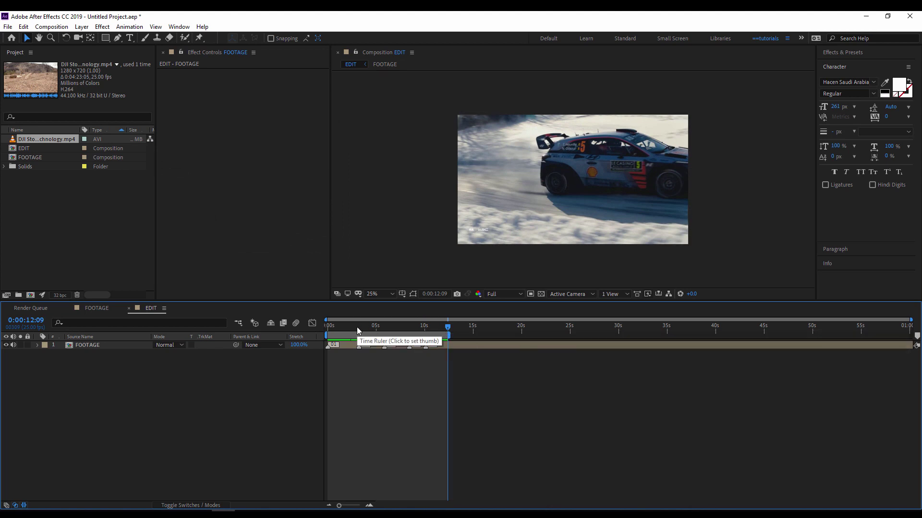
key(space)
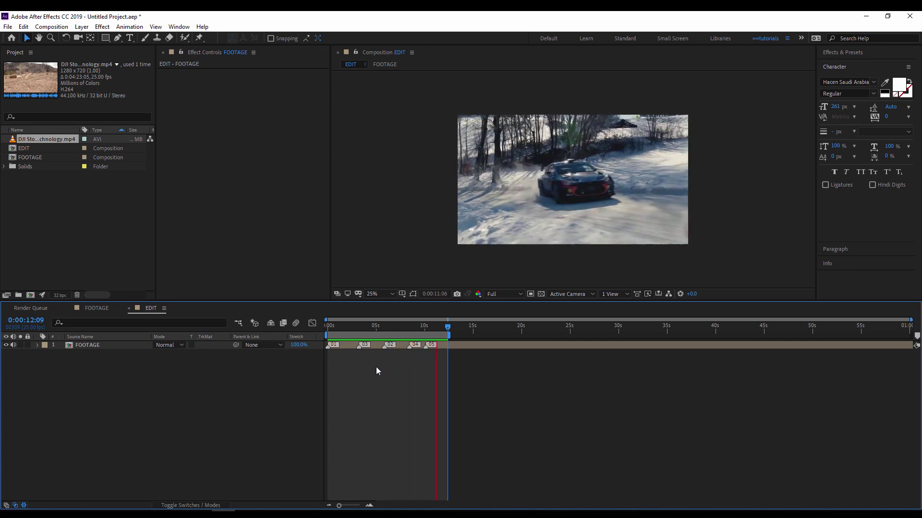
click(368, 326)
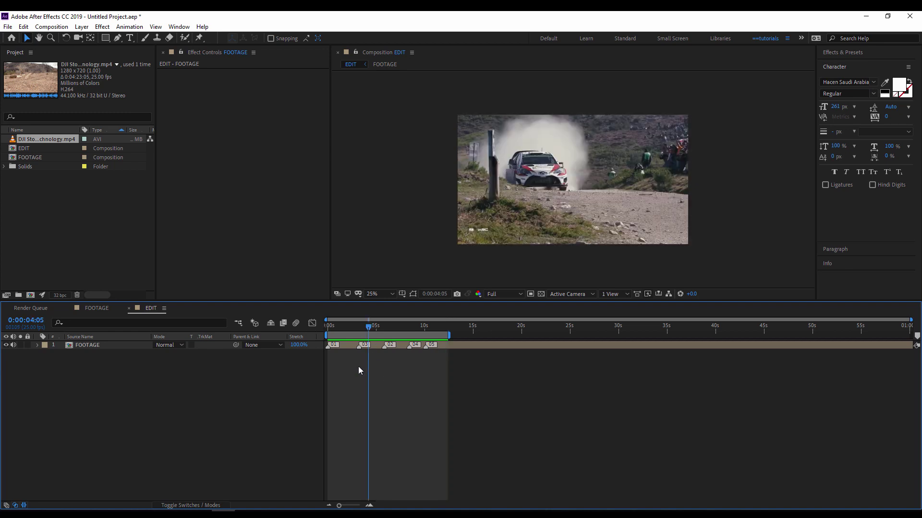
mouse_move(340, 327)
mouse_down()
mouse_move(355, 328)
mouse_move(332, 334)
mouse_move(413, 341)
mouse_up()
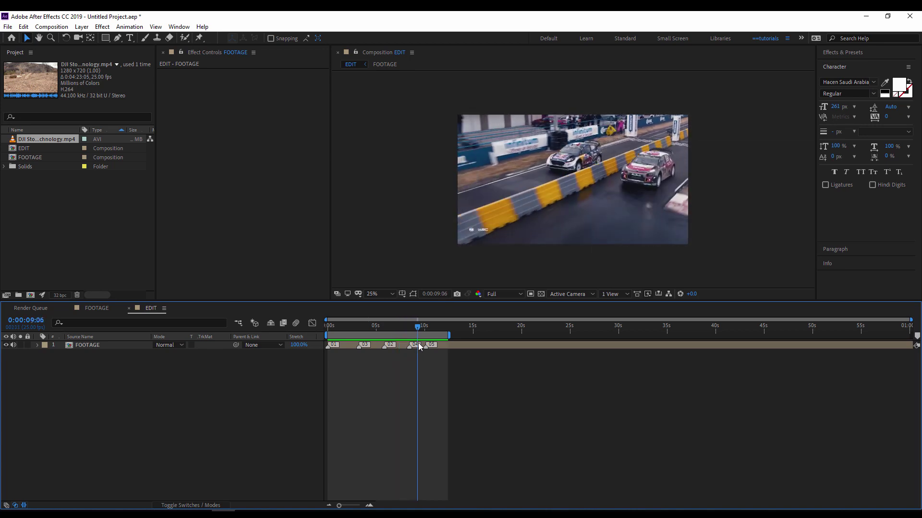
- Drag the FOOTAGE markers so 04 opens the edit, followed by 01, 03, 02 and 05
drag(413, 341, 412, 345)
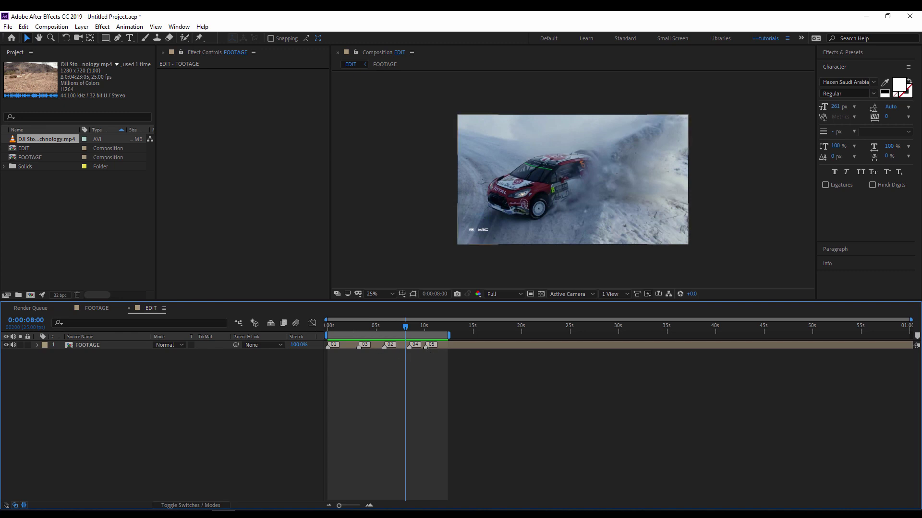
drag(411, 348, 439, 347)
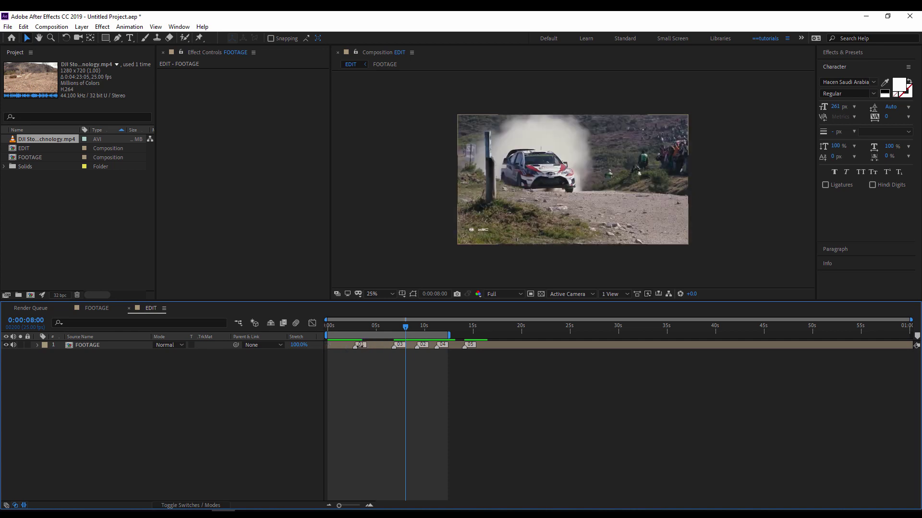
drag(342, 329, 319, 329)
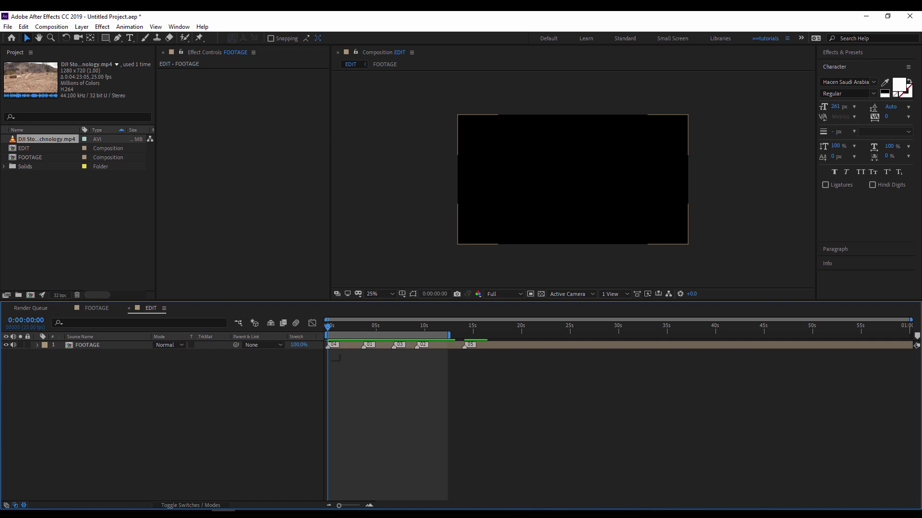
drag(329, 326, 344, 330)
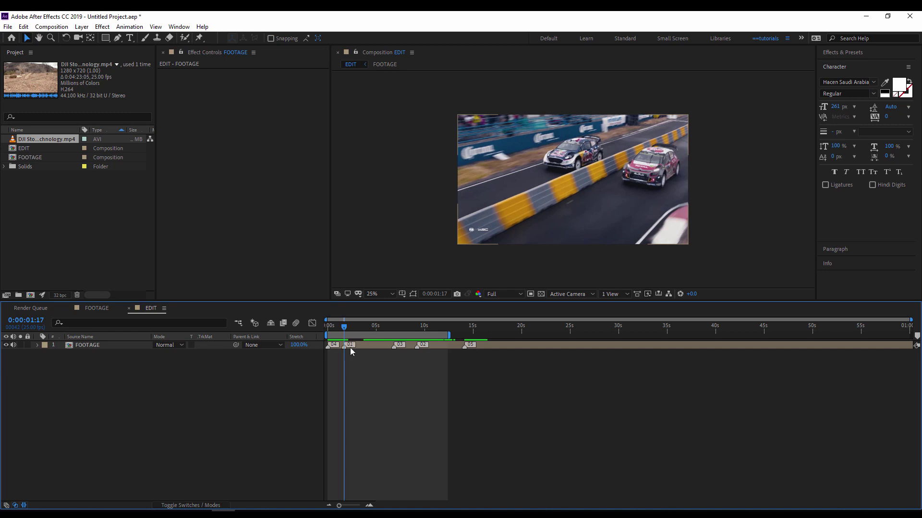
mouse_move(344, 328)
mouse_down()
mouse_move(475, 336)
mouse_move(354, 336)
mouse_move(379, 337)
mouse_up()
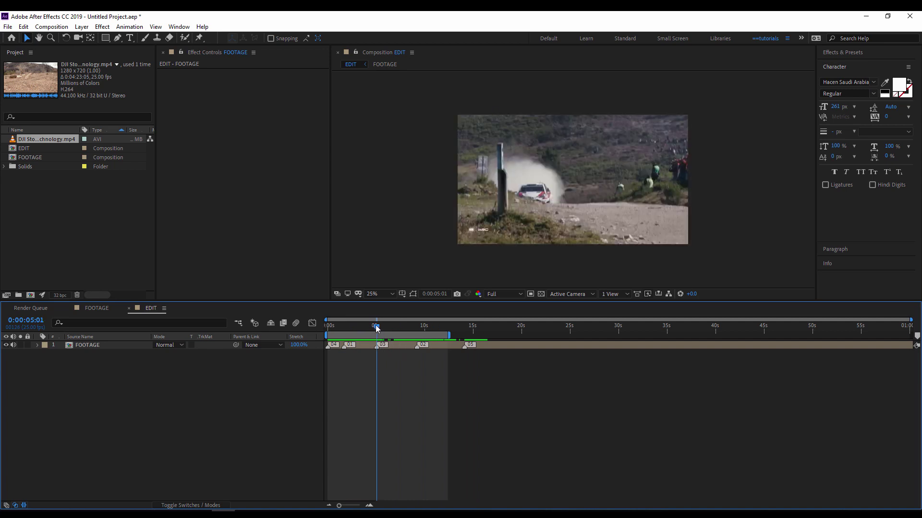
drag(375, 327, 400, 328)
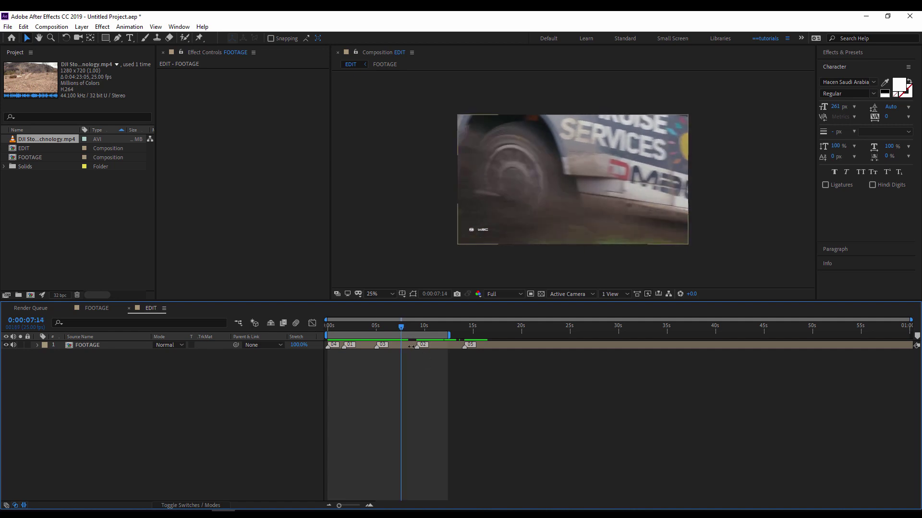
drag(402, 327, 430, 332)
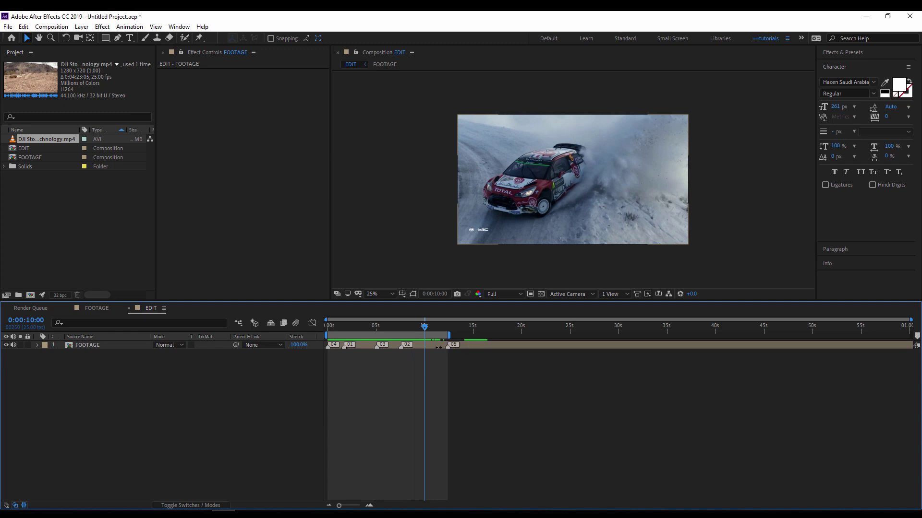
mouse_move(426, 328)
mouse_down()
mouse_move(447, 328)
mouse_move(362, 329)
mouse_up()
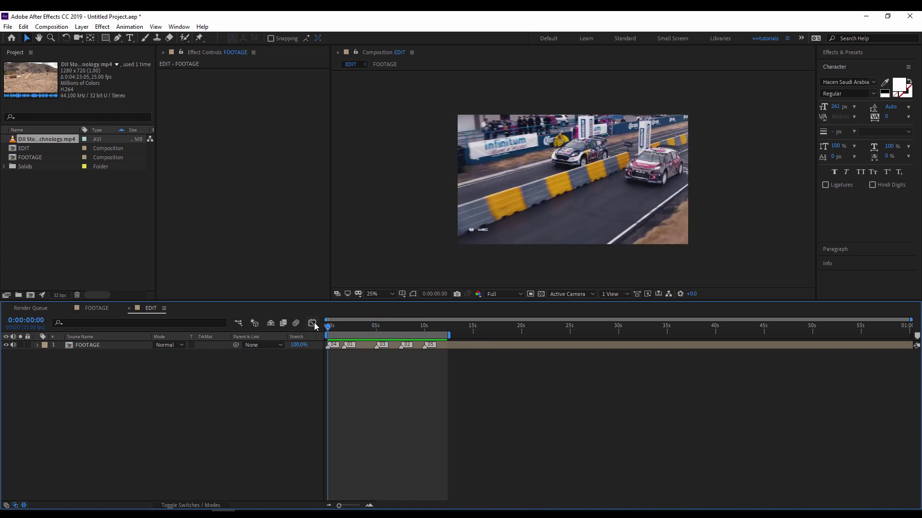
- Play a preview of the reordered edit and stop it around five seconds
key(space)
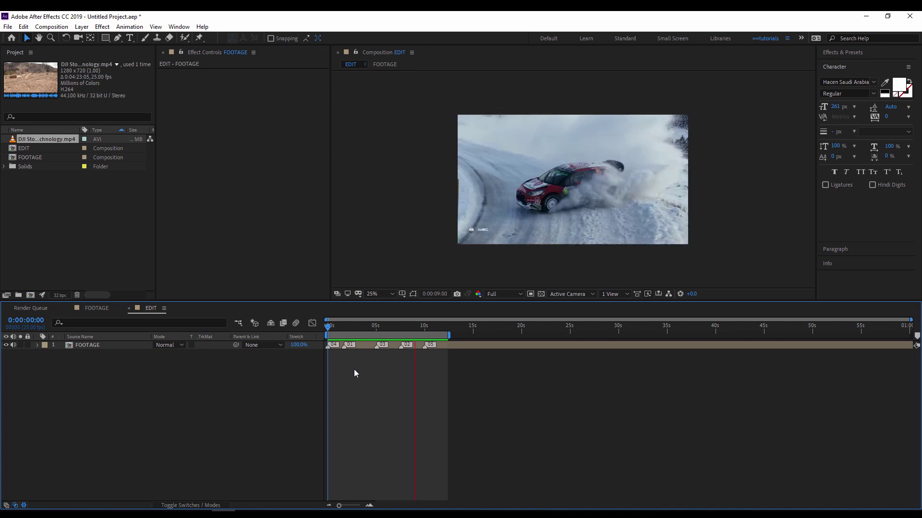
click(381, 327)
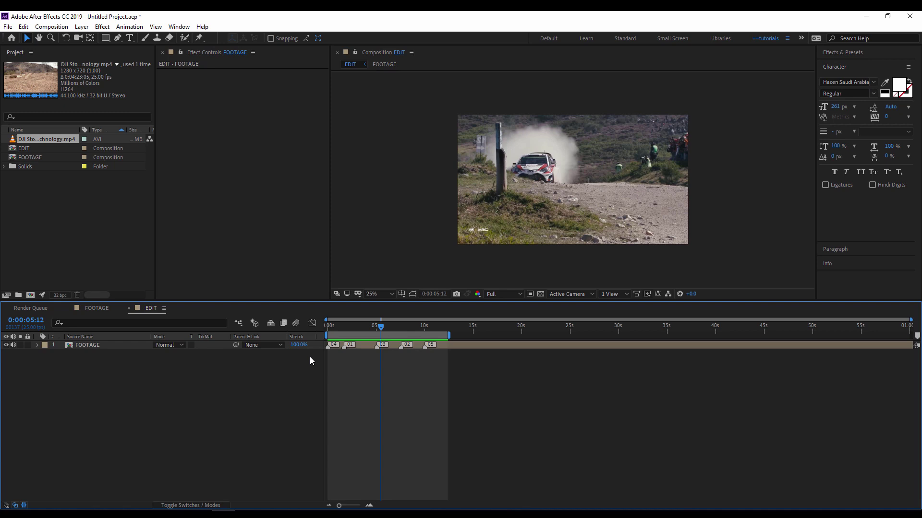
click(95, 309)
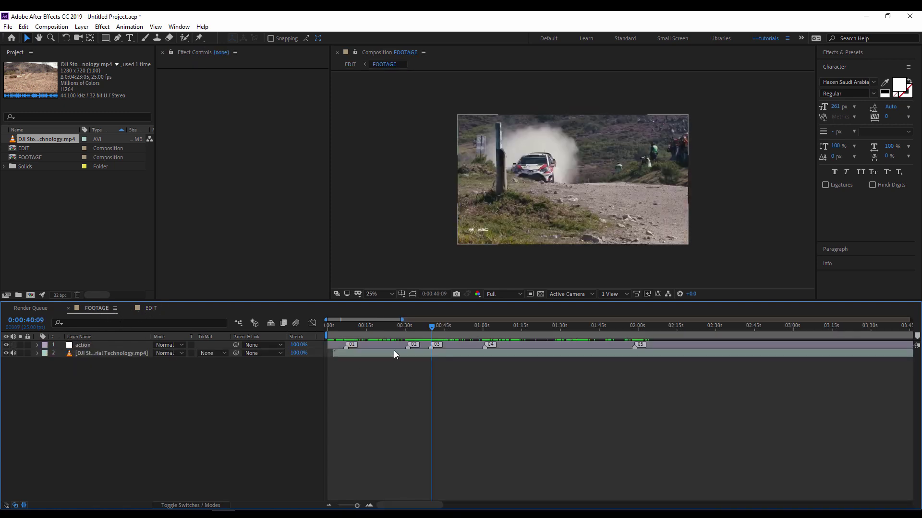